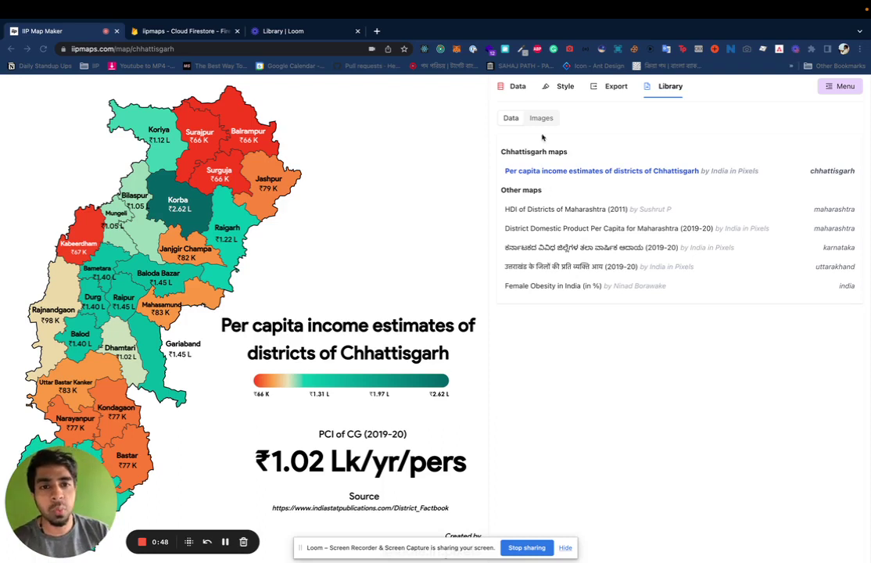
# - Set the label font of the Chhattisgarh map to Rubik
pyautogui.click(518, 88)
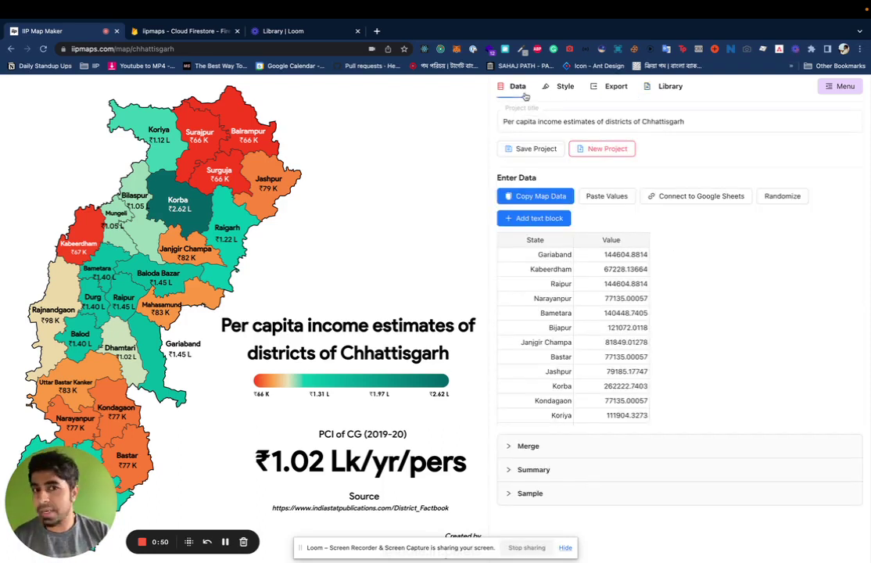
pyautogui.click(554, 94)
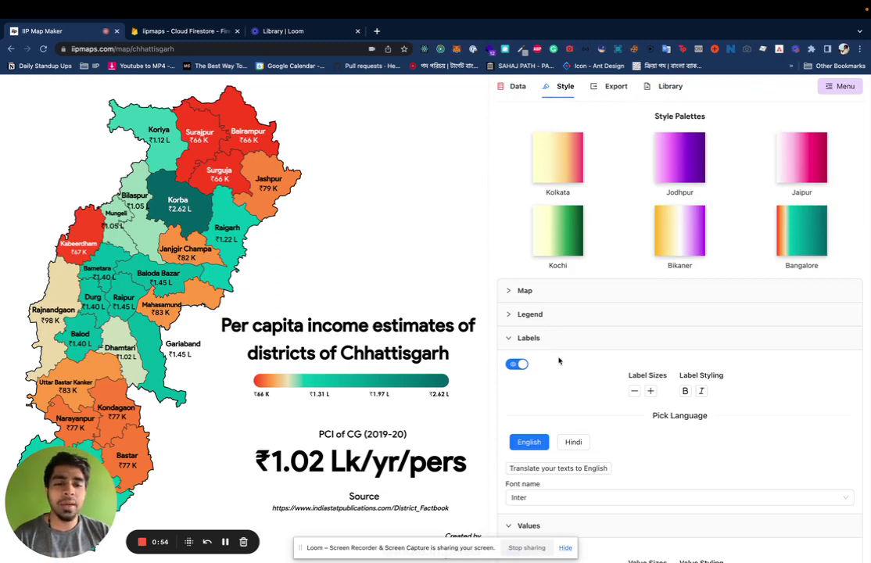
pyautogui.scroll(-3, 552, 336)
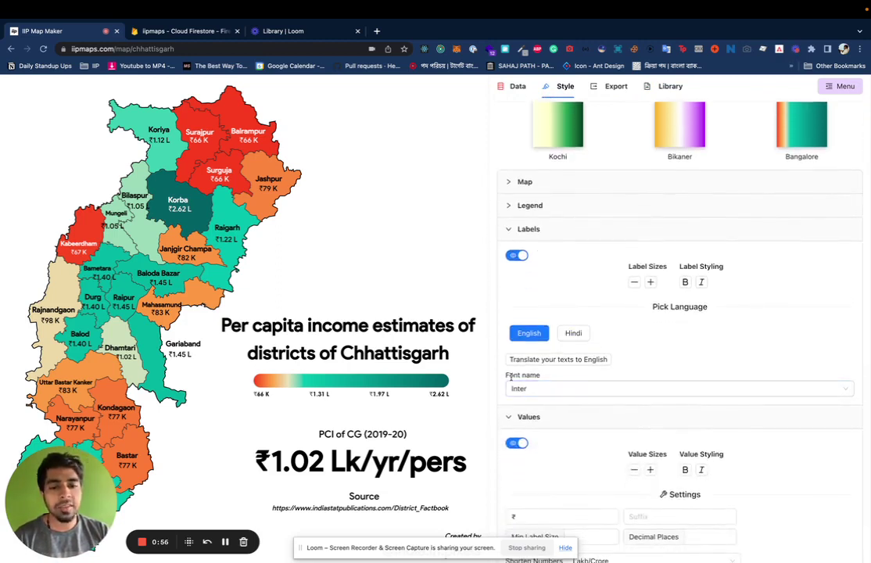
pyautogui.click(537, 389)
pyautogui.scroll(-10, 545, 461)
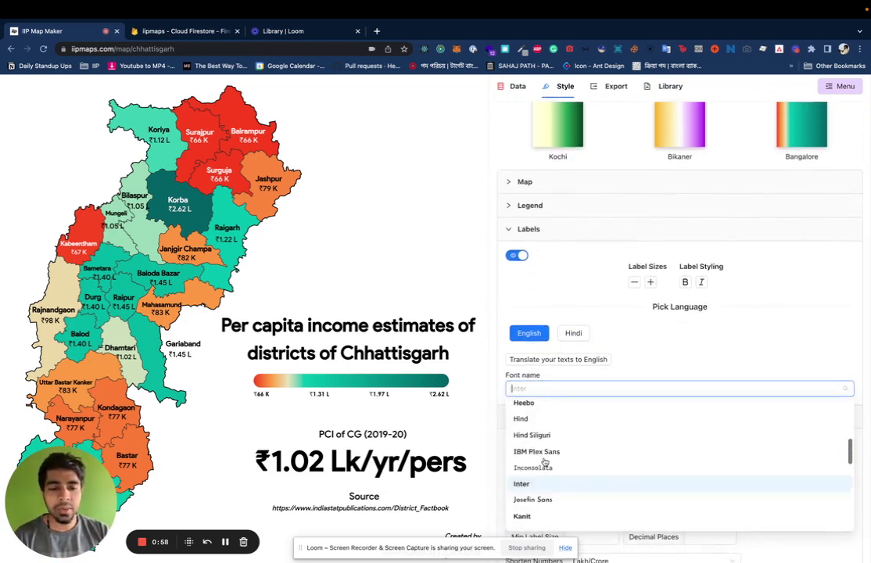
pyautogui.scroll(-5, 544, 469)
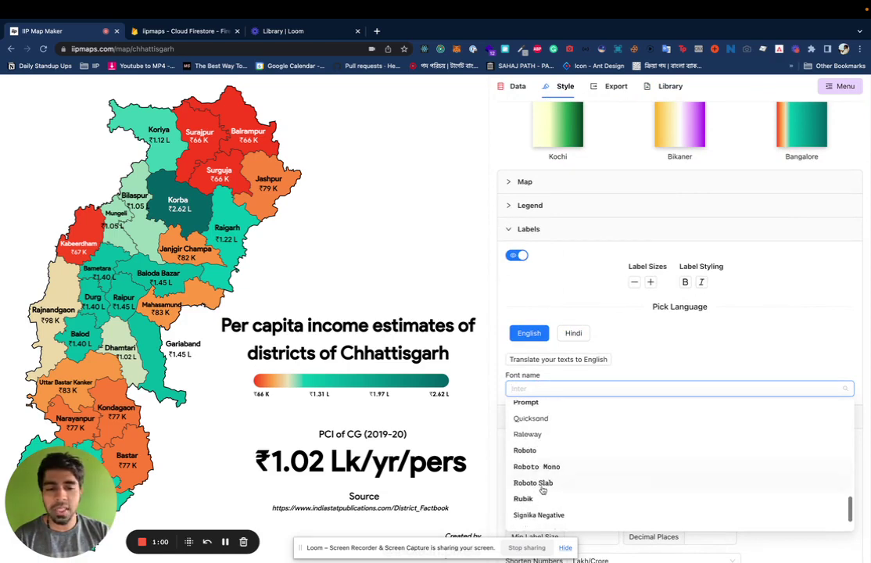
pyautogui.click(543, 498)
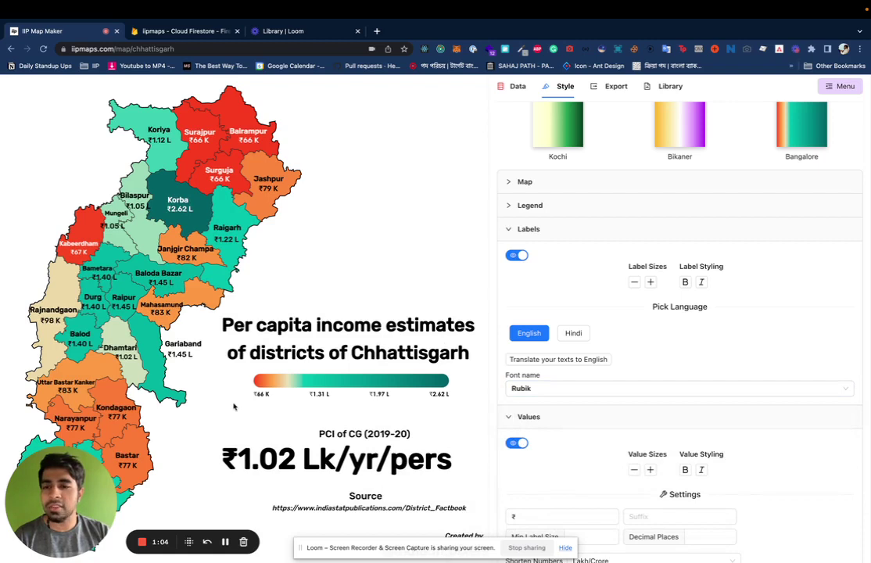
# - Change the Chhattisgarh map's label font to Mukta
pyautogui.click(540, 387)
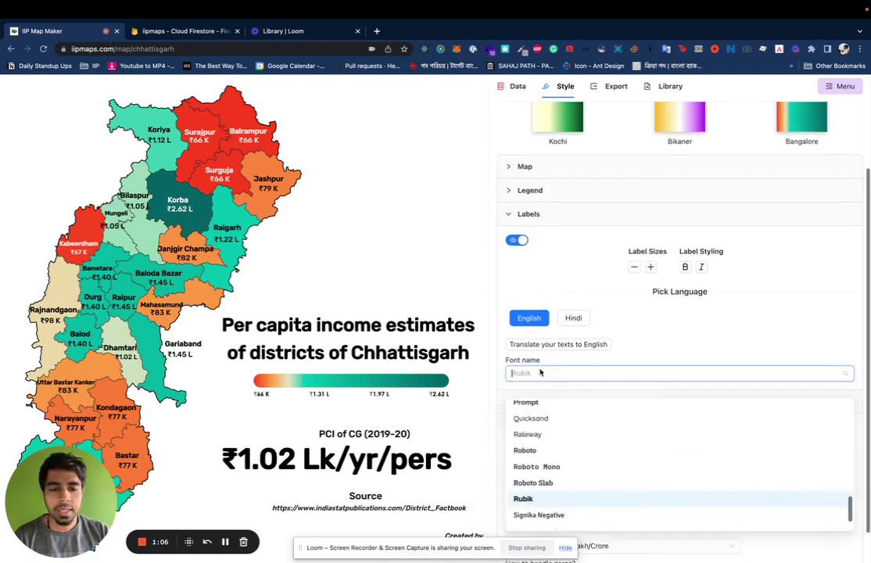
pyautogui.scroll(-1, 547, 375)
pyautogui.scroll(-2, 542, 460)
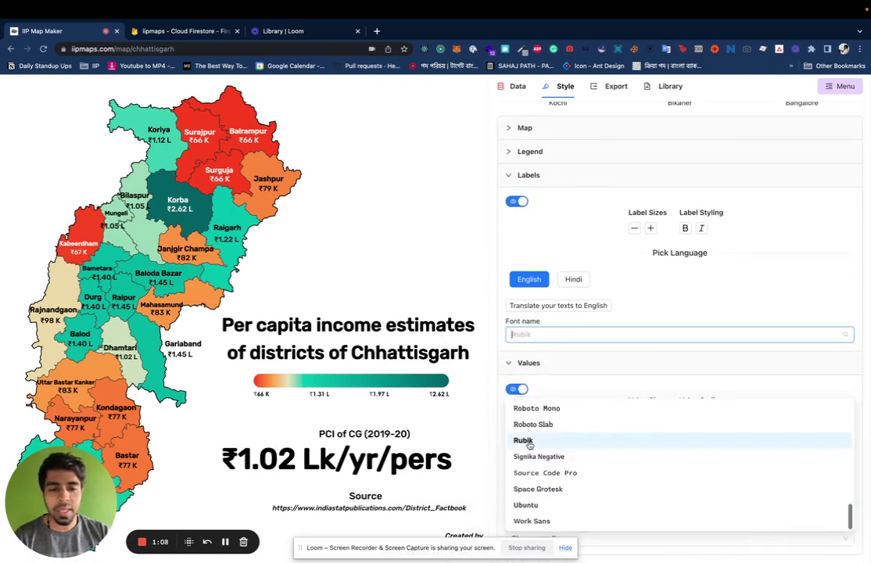
pyautogui.scroll(2, 534, 450)
pyautogui.scroll(6, 530, 445)
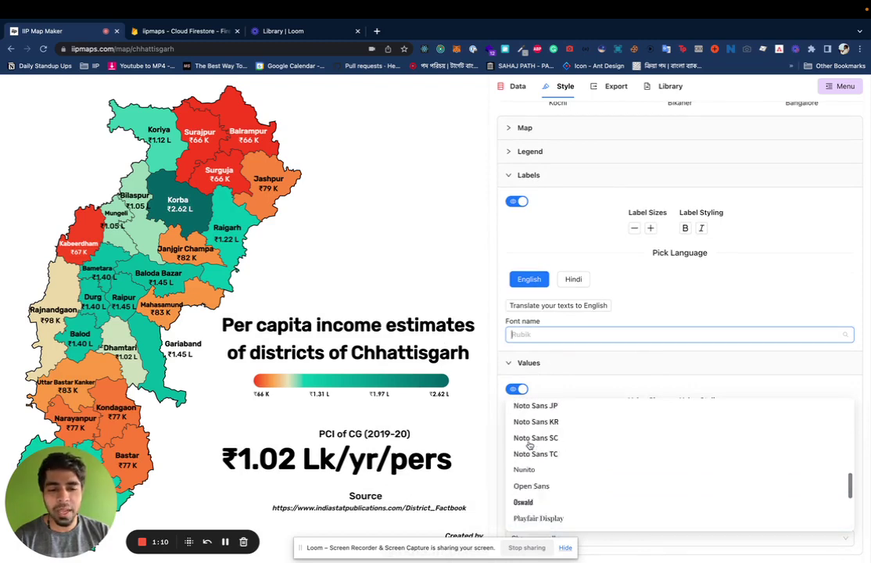
pyautogui.scroll(1, 529, 446)
pyautogui.click(527, 468)
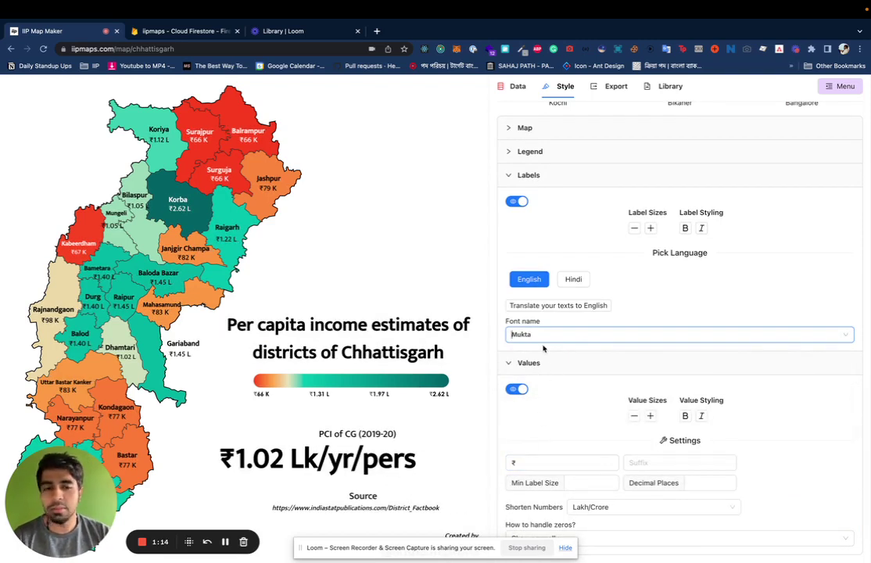
# - Switch the label font of the map to Dancing Script
pyautogui.click(516, 335)
pyautogui.scroll(10, 571, 436)
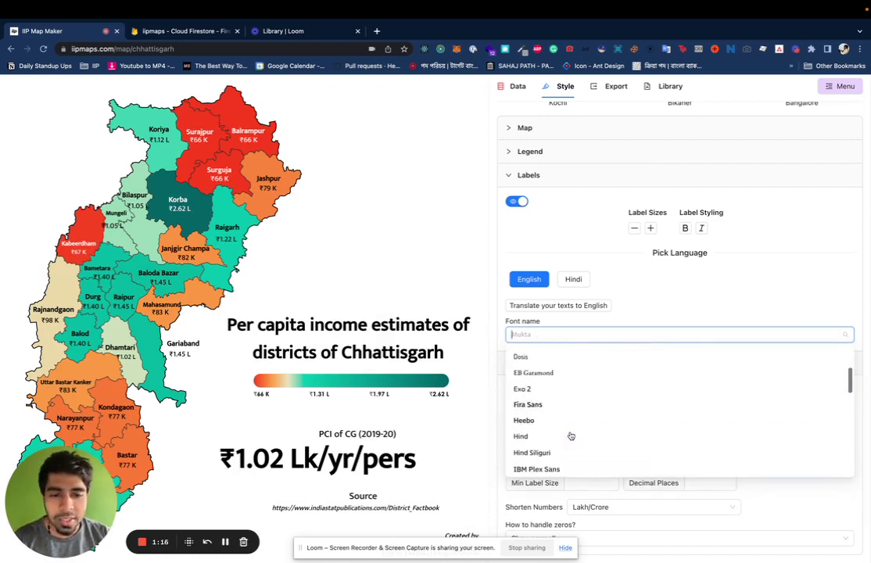
pyautogui.click(535, 435)
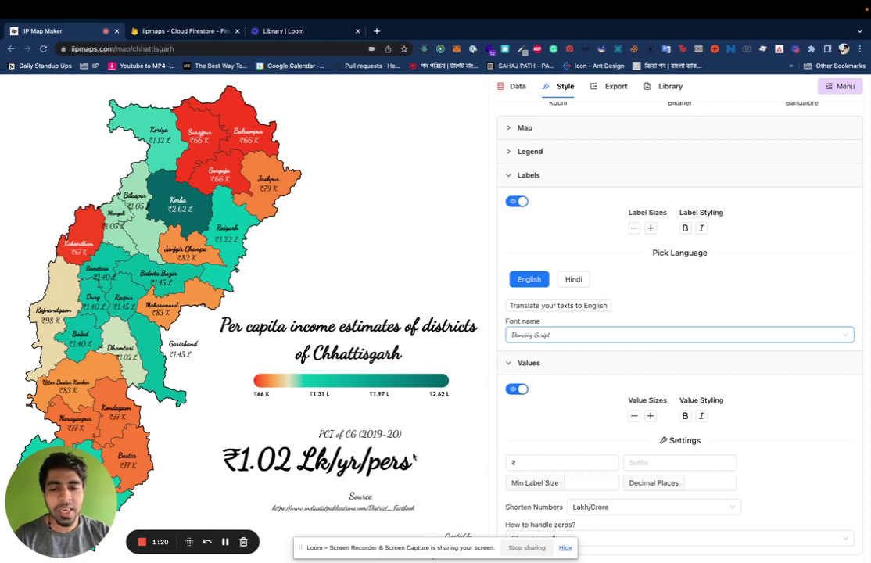
# - Set the map's label font to Barlow
pyautogui.click(563, 335)
pyautogui.scroll(2, 577, 413)
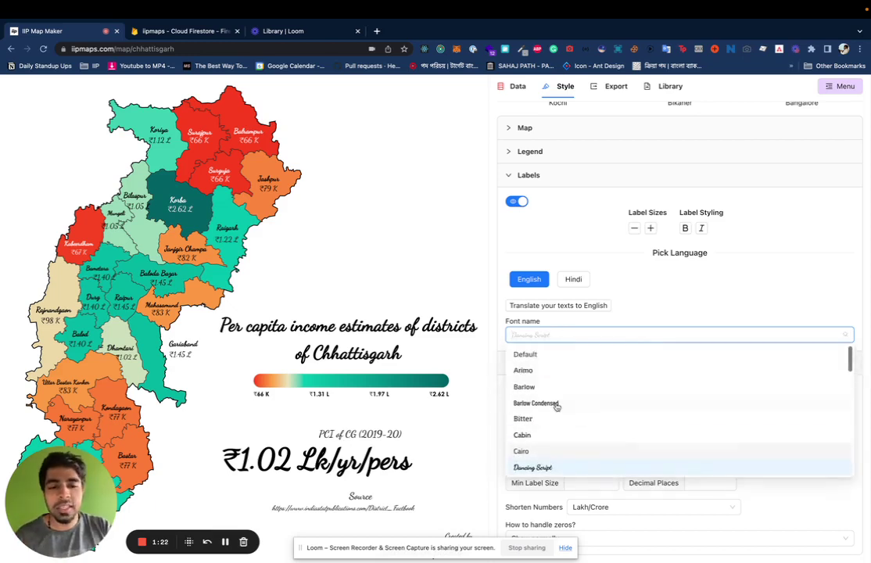
pyautogui.click(525, 387)
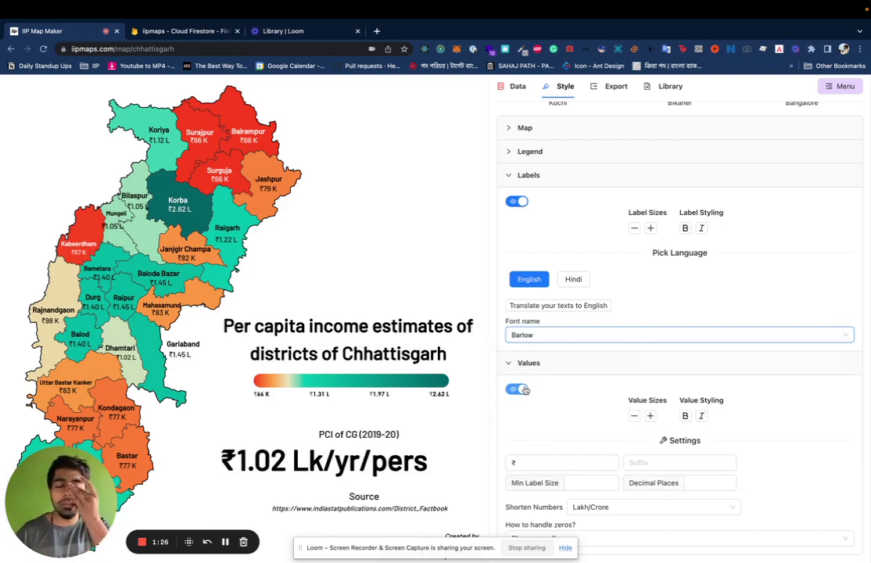
# - Open the merge settings in the Chhattisgarh map's data options
pyautogui.click(513, 93)
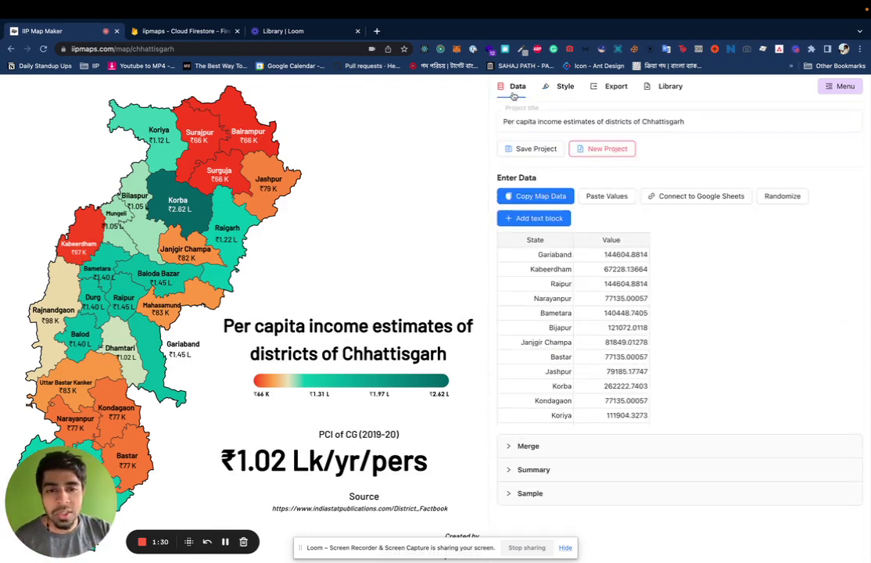
pyautogui.click(535, 446)
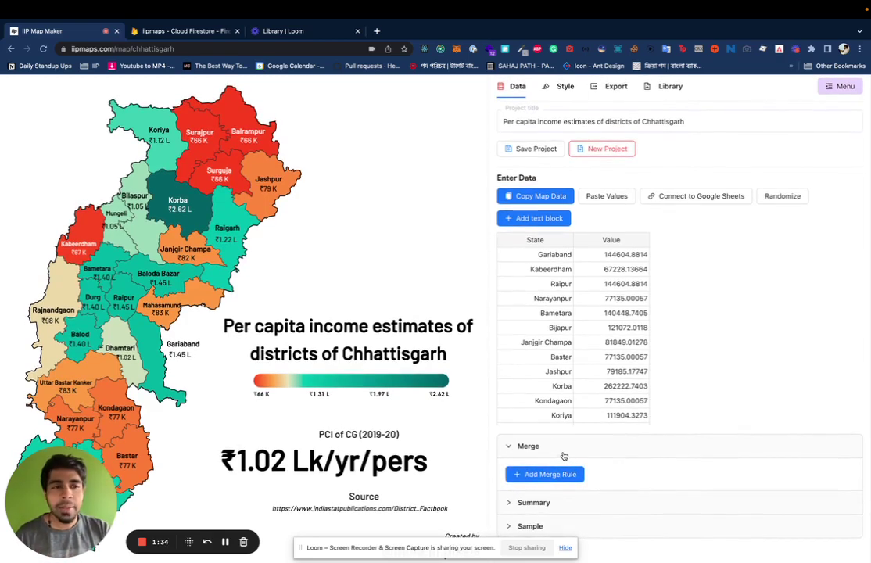
# - Return to the home page and open the India map template
pyautogui.click(843, 87)
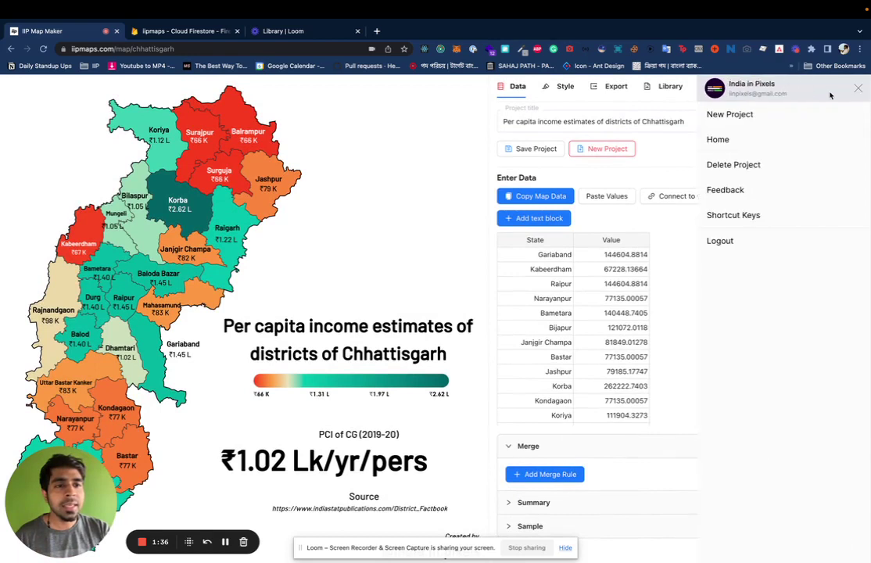
pyautogui.click(713, 117)
pyautogui.click(479, 116)
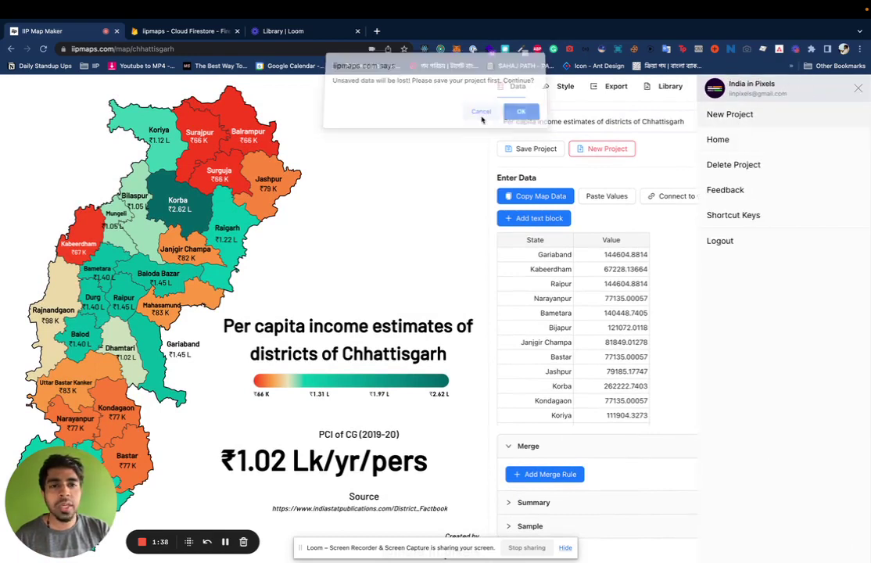
pyautogui.click(718, 140)
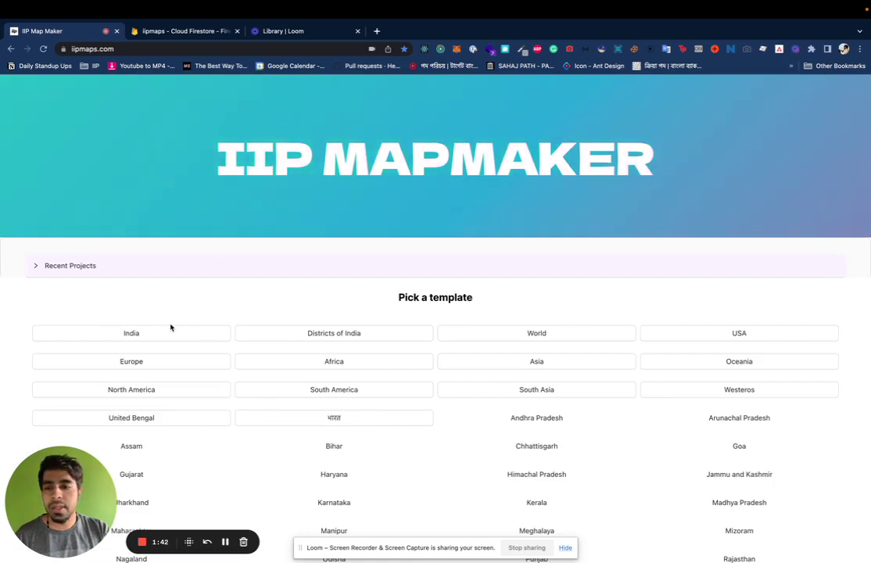
pyautogui.click(163, 334)
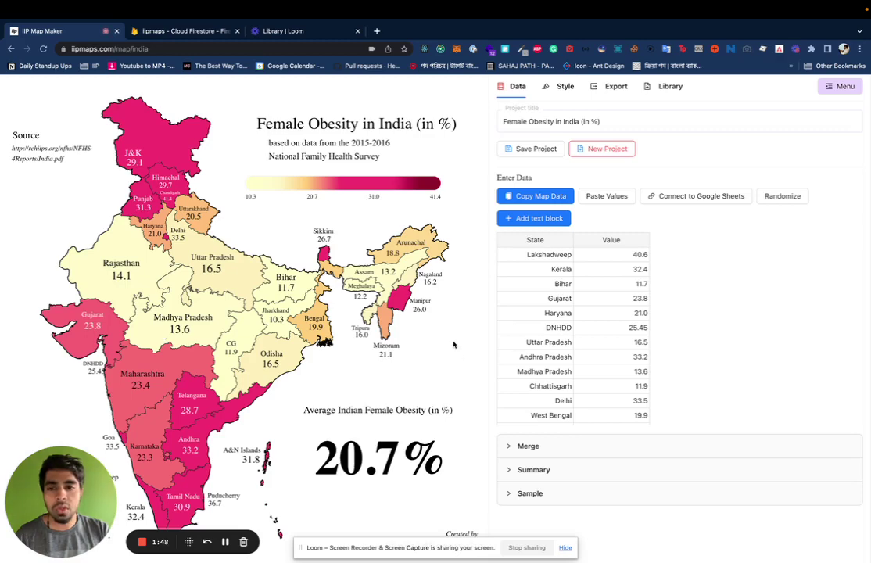
# - Show the India map's merge rules and disable the one joining Jammu and Kashmir with Ladakh
pyautogui.click(523, 446)
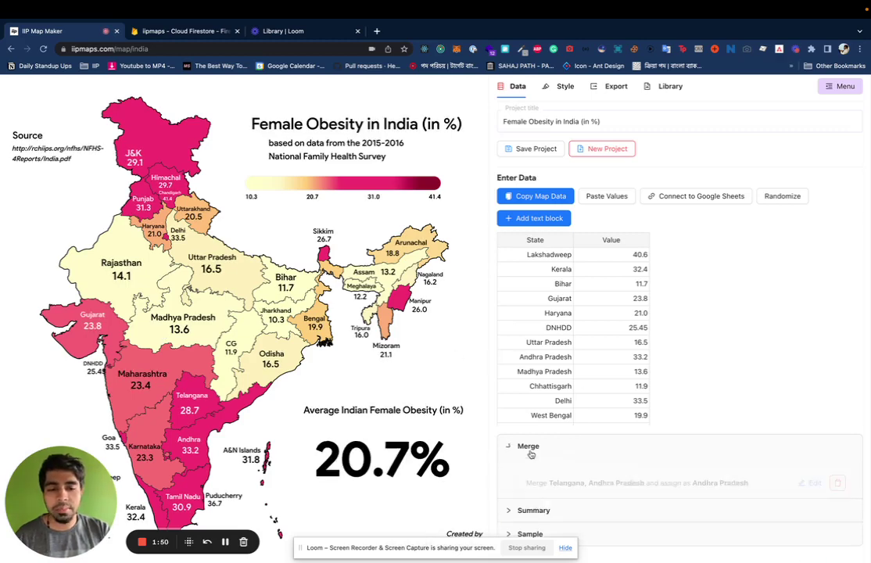
pyautogui.scroll(-3, 531, 454)
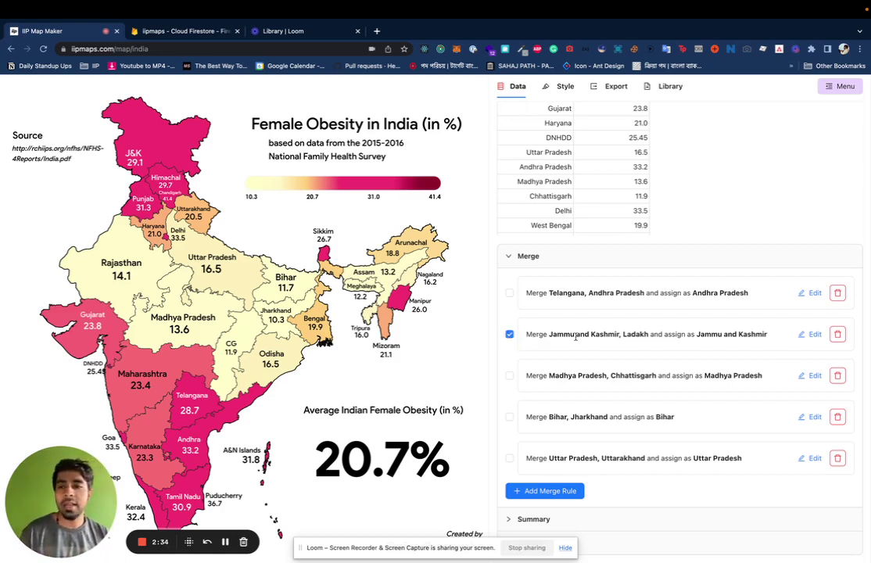
pyautogui.click(510, 335)
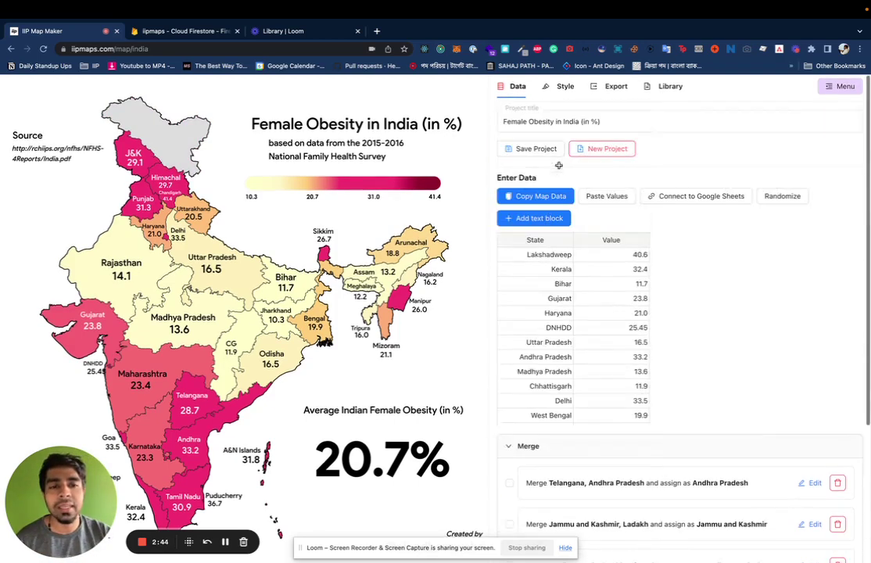
# - Enable the merge rule for Uttar Pradesh and Uttarakhand and disable it again
pyautogui.scroll(-5, 573, 294)
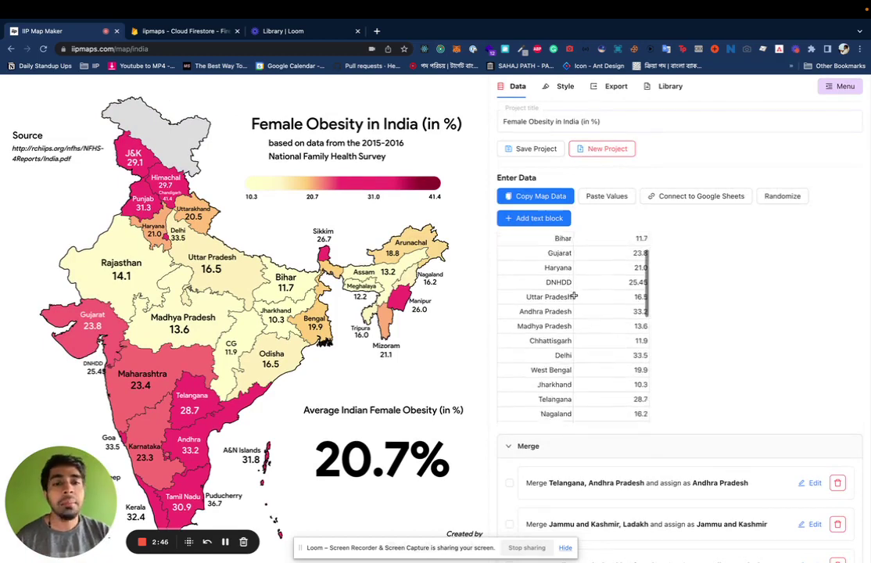
pyautogui.scroll(-5, 677, 310)
pyautogui.scroll(5, 676, 311)
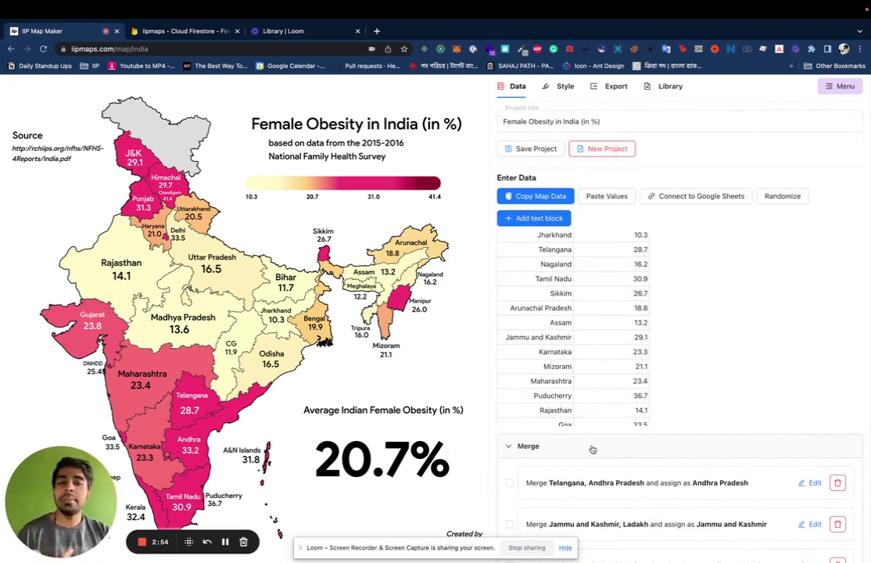
pyautogui.scroll(-3, 514, 395)
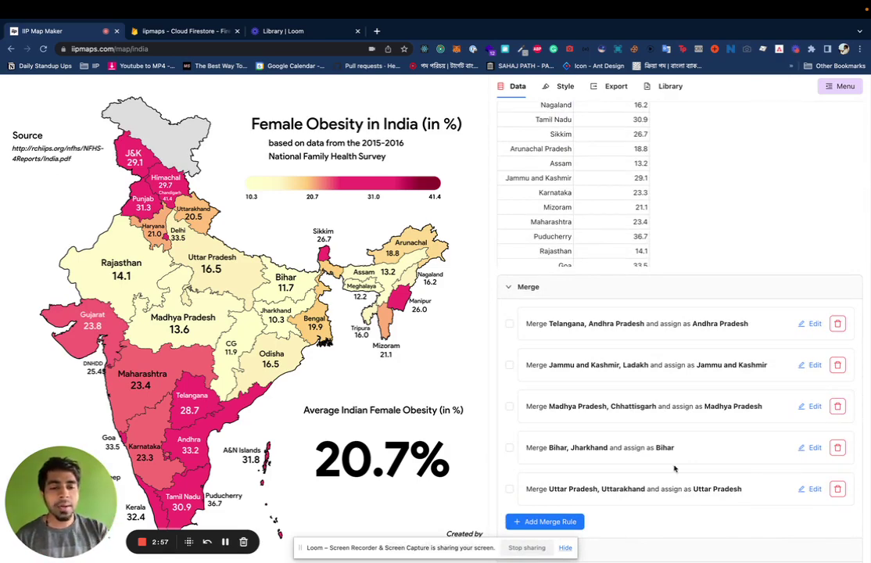
pyautogui.click(509, 489)
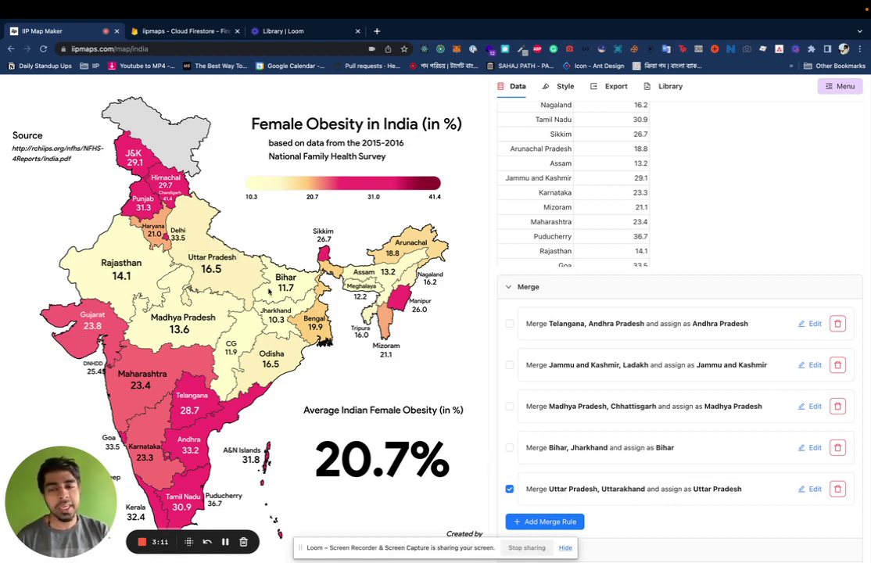
pyautogui.click(509, 489)
# - Add Madhya Pradesh to the merge rule for Uttar Pradesh and Uttarakhand, and save the rule
pyautogui.scroll(-1, 612, 492)
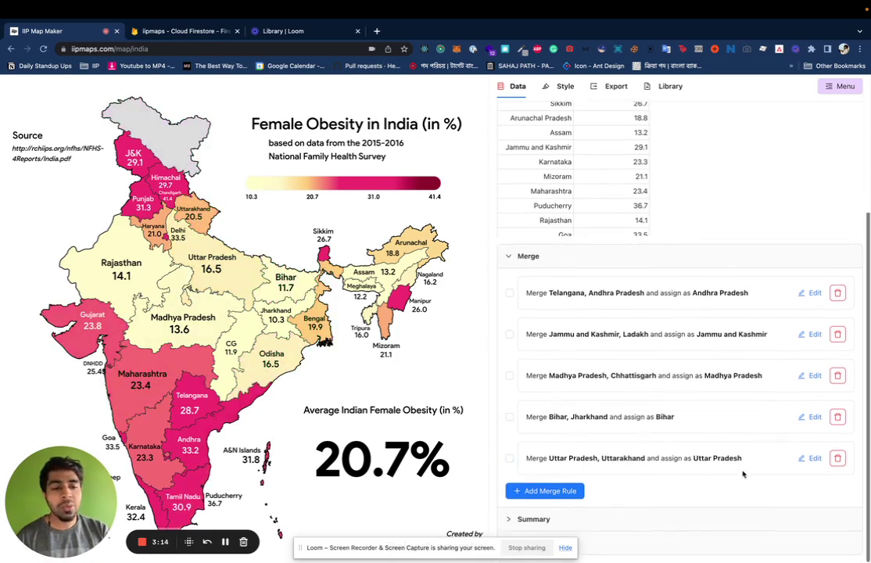
pyautogui.click(809, 459)
pyautogui.scroll(-1, 808, 461)
pyautogui.scroll(-1, 807, 462)
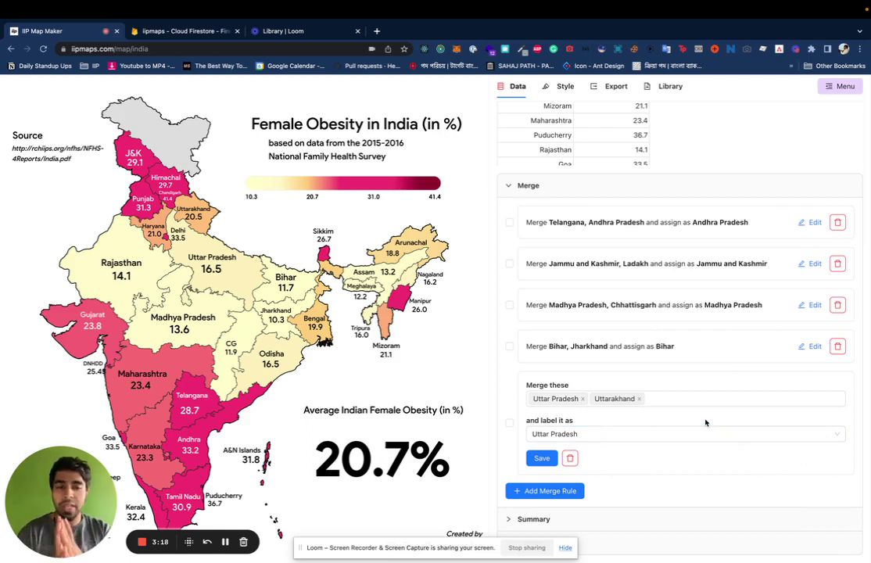
pyautogui.click(657, 399)
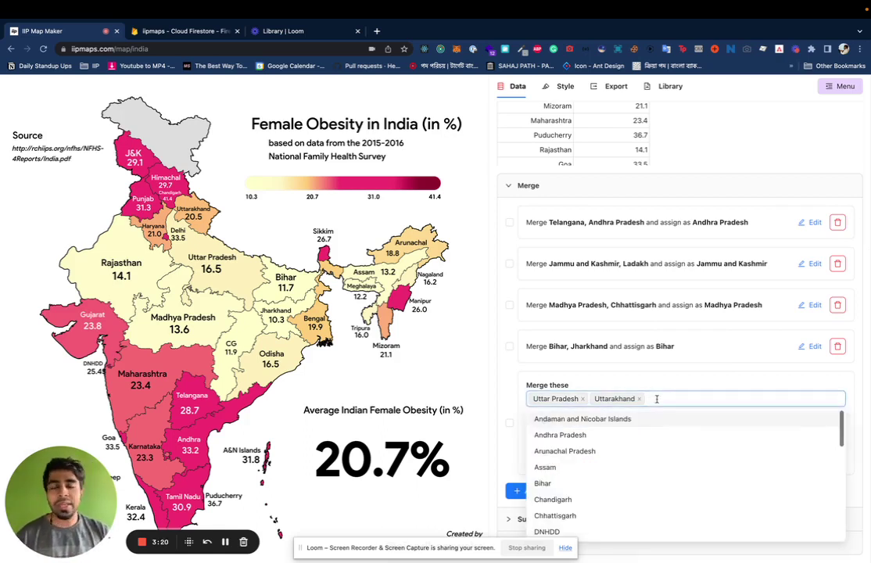
pyautogui.write('madhya')
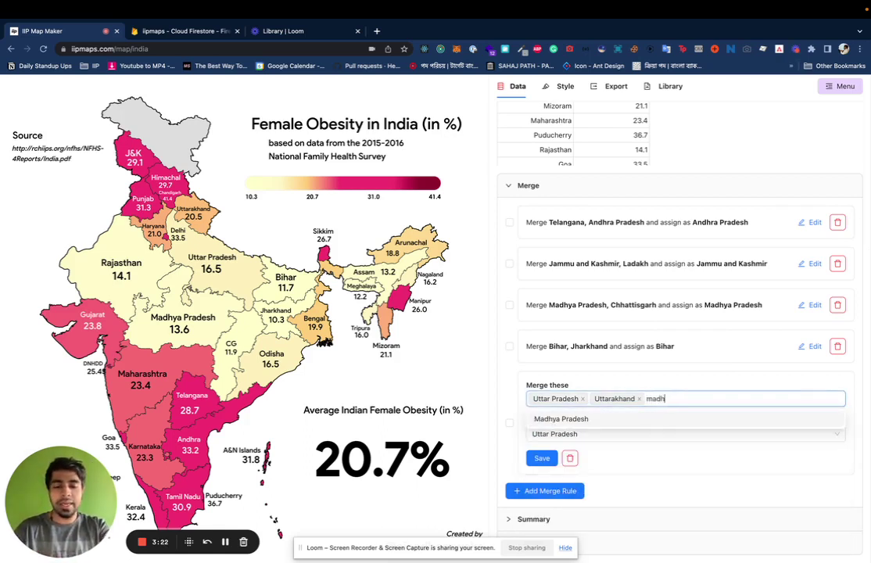
pyautogui.click(638, 418)
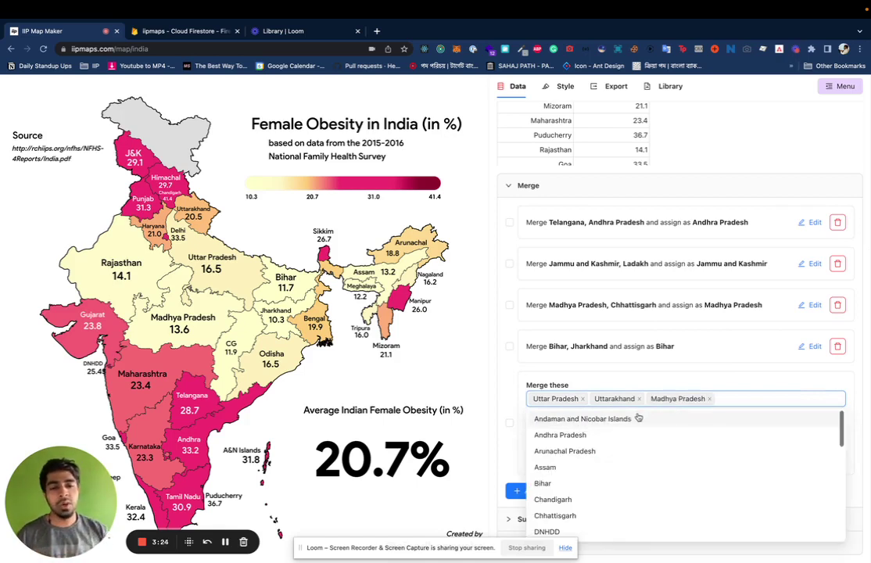
pyautogui.click(589, 336)
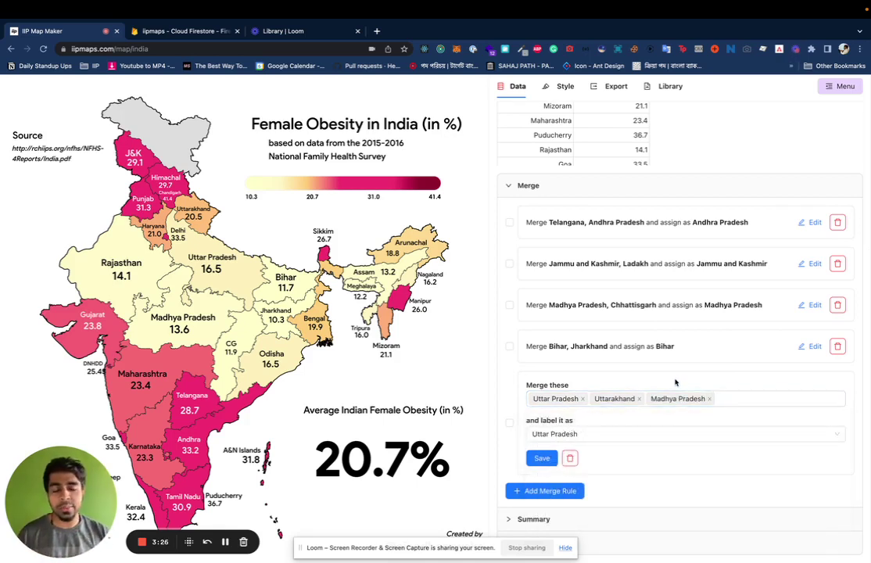
pyautogui.click(542, 457)
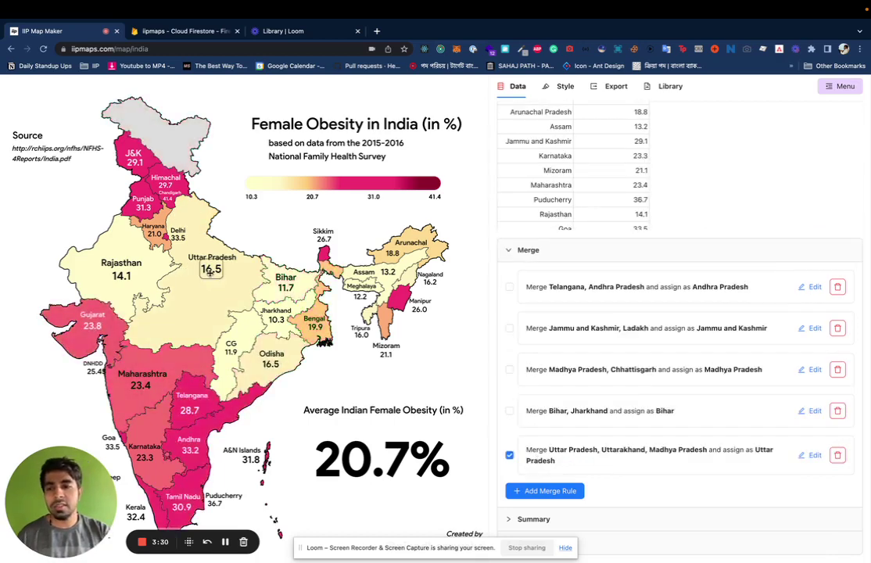
# - Move the Uttar Pradesh value and name label down towards the middle of the merged region
pyautogui.moveTo(210, 268); pyautogui.dragTo(205, 290)
pyautogui.moveTo(201, 255); pyautogui.dragTo(200, 276)
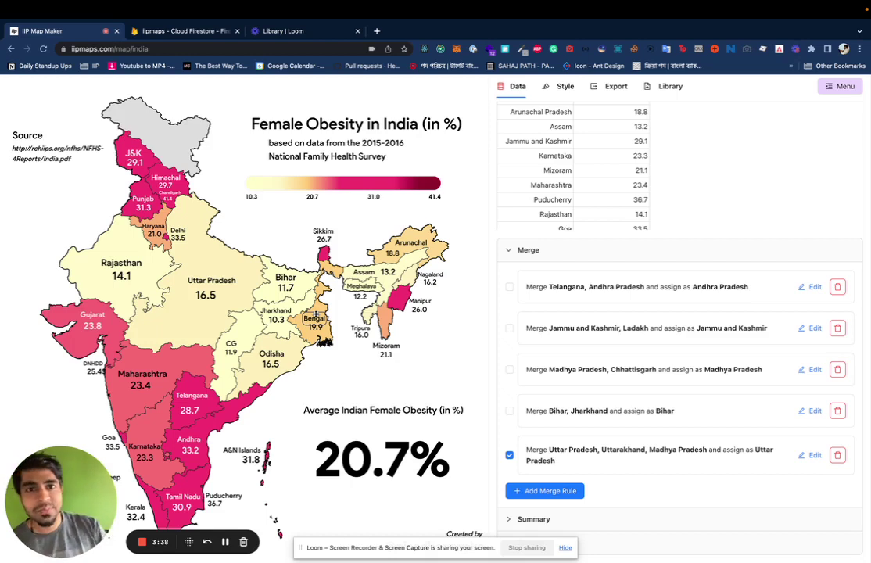
# - Disable the merge rule for Uttar Pradesh, Uttarakhand and Madhya Pradesh, and move the Uttar Pradesh label back up into its own state
pyautogui.click(509, 456)
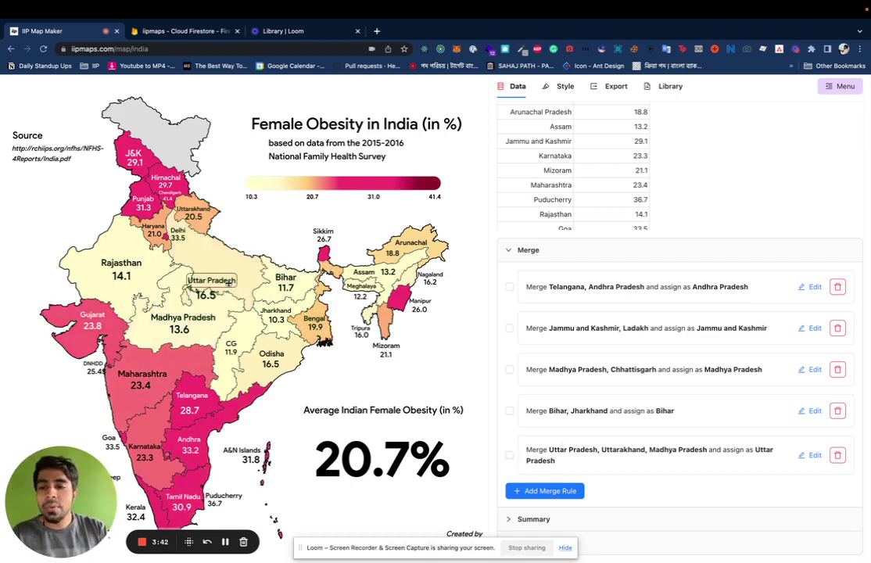
pyautogui.moveTo(206, 295); pyautogui.dragTo(221, 276)
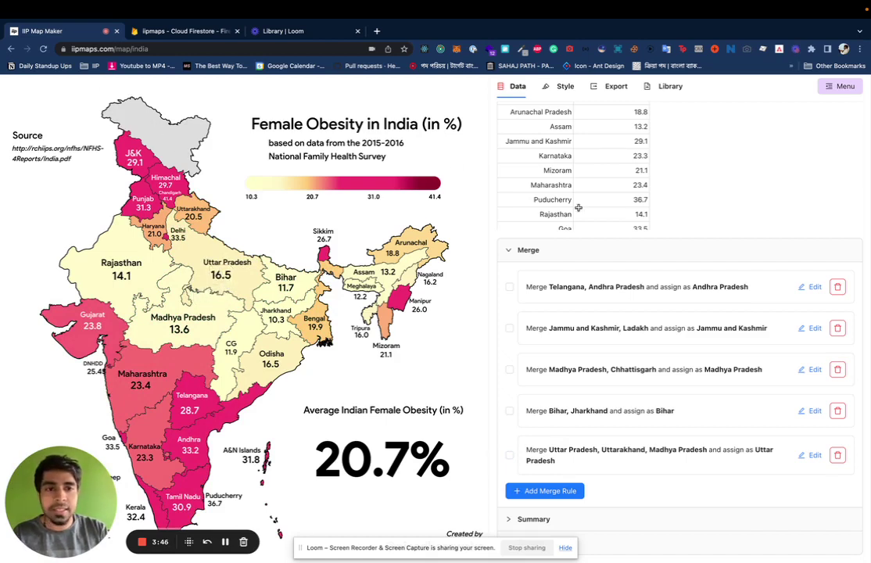
# - Try the Hide state option for handling zero values on the map, and restore it to Show normally
pyautogui.click(567, 90)
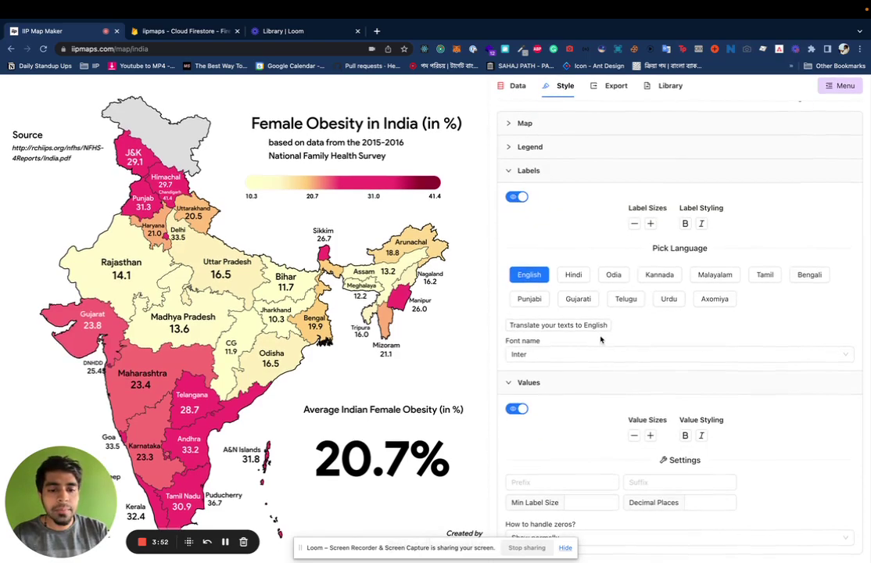
pyautogui.click(566, 550)
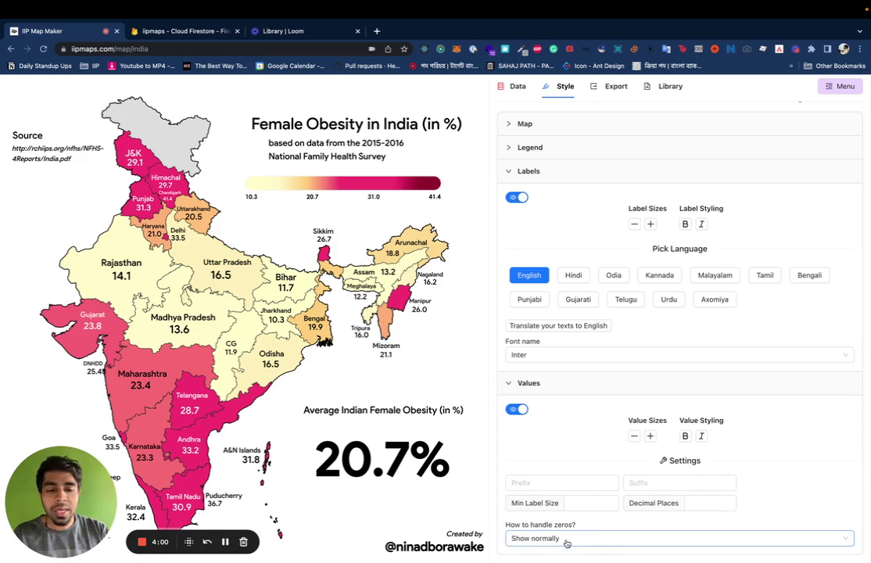
pyautogui.click(568, 540)
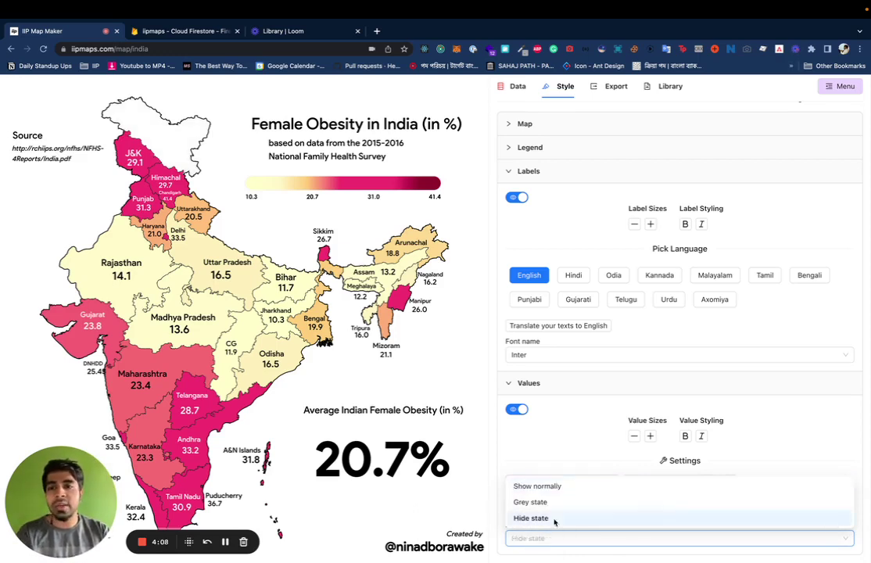
pyautogui.click(555, 520)
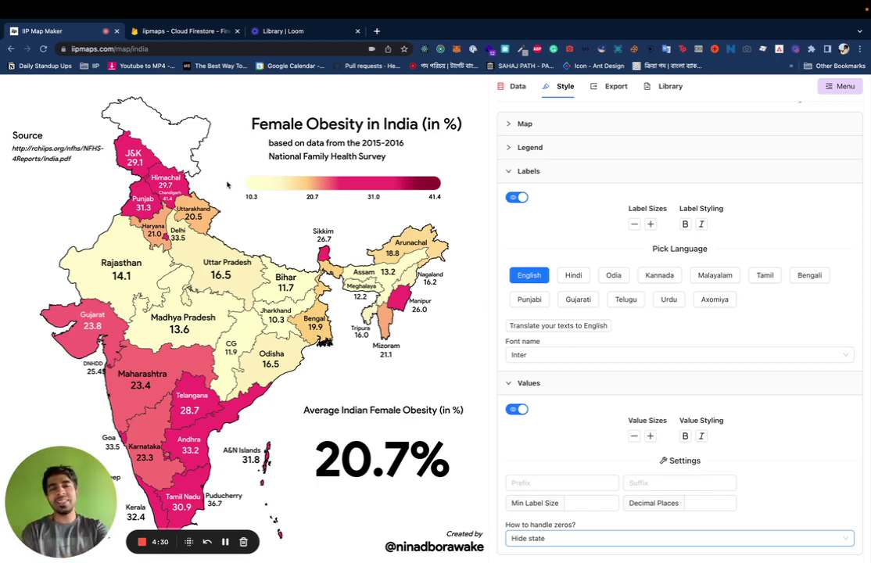
pyautogui.click(552, 539)
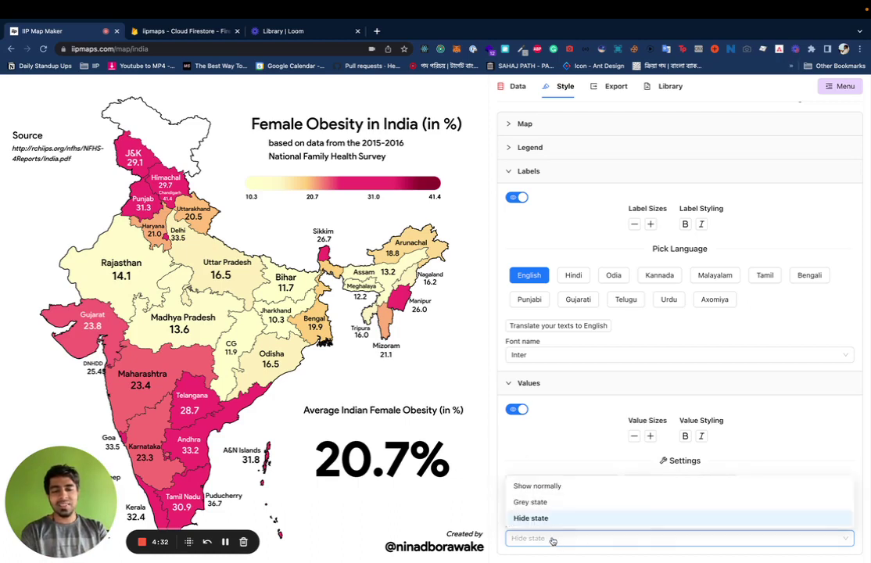
pyautogui.click(541, 489)
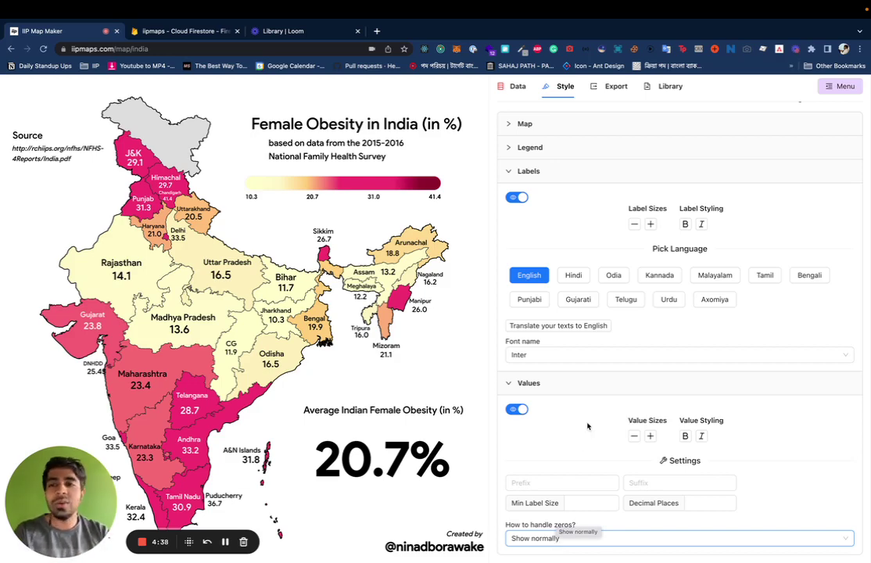
# - Add a new merge rule for the India map and select Odisha and Karnataka as the states it merges
pyautogui.click(513, 85)
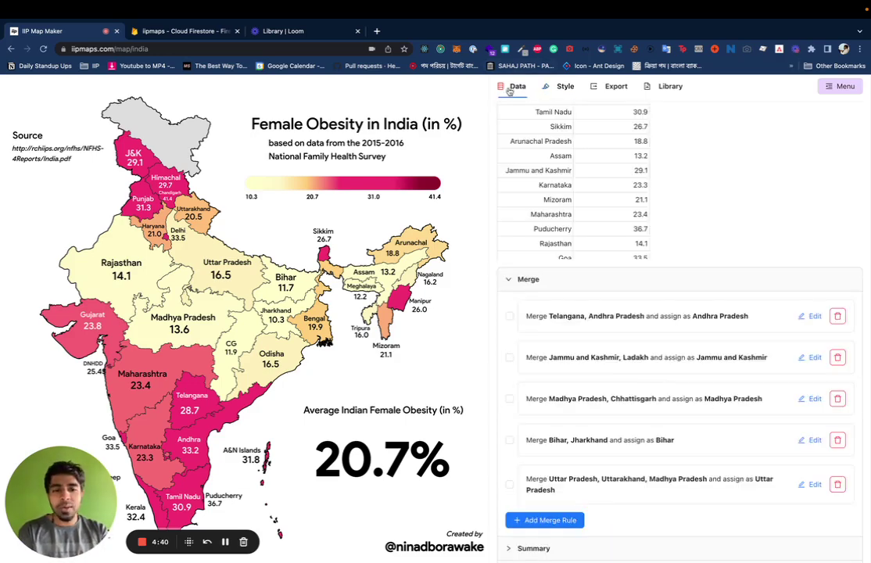
pyautogui.click(583, 521)
pyautogui.scroll(-1, 573, 522)
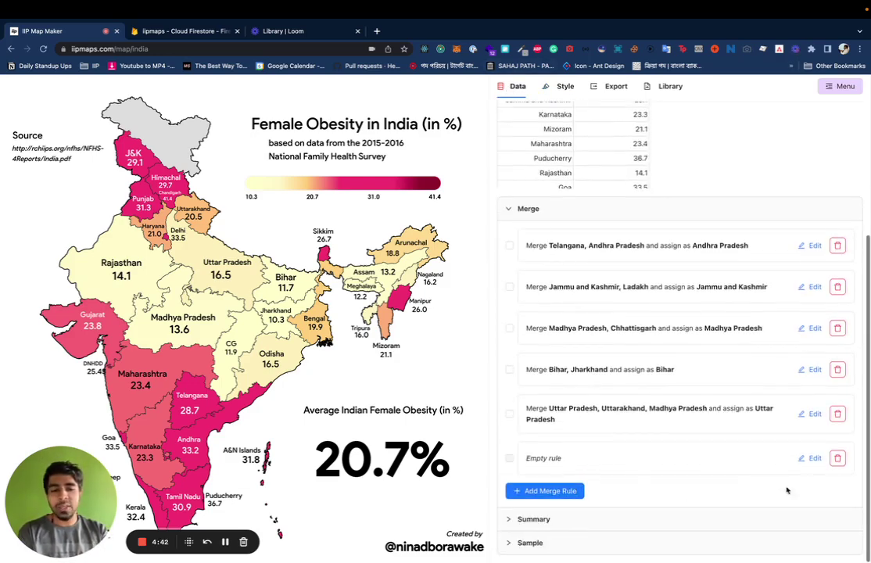
pyautogui.click(814, 459)
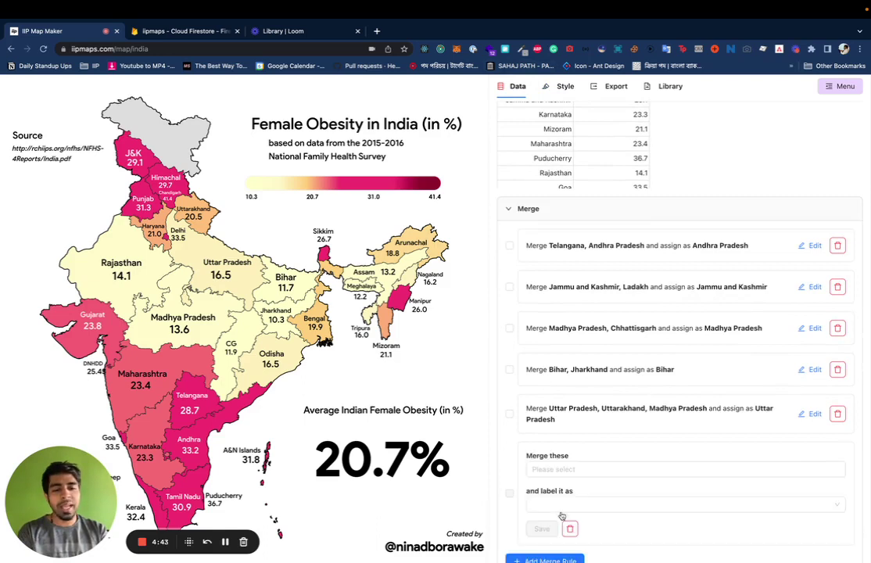
pyautogui.click(557, 469)
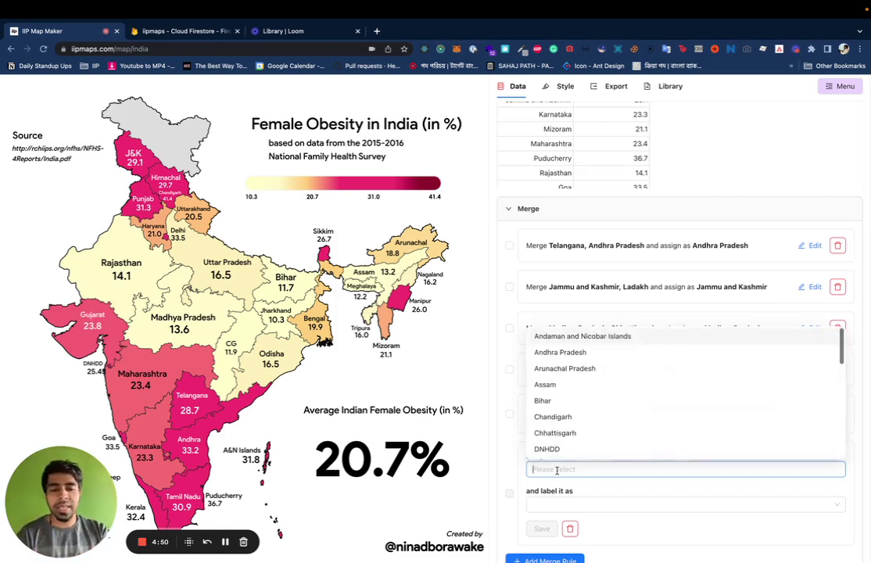
pyautogui.write('odis')
pyautogui.press('Return')
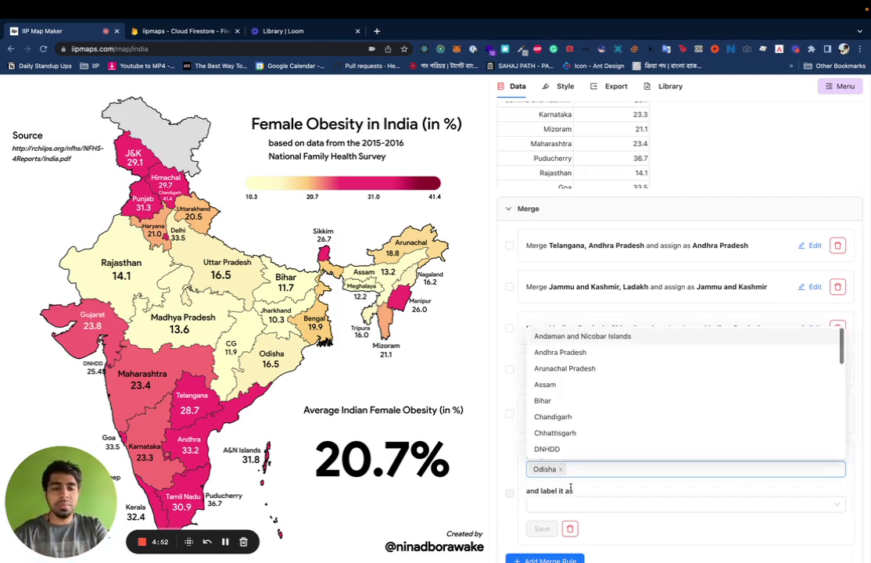
pyautogui.write('karna')
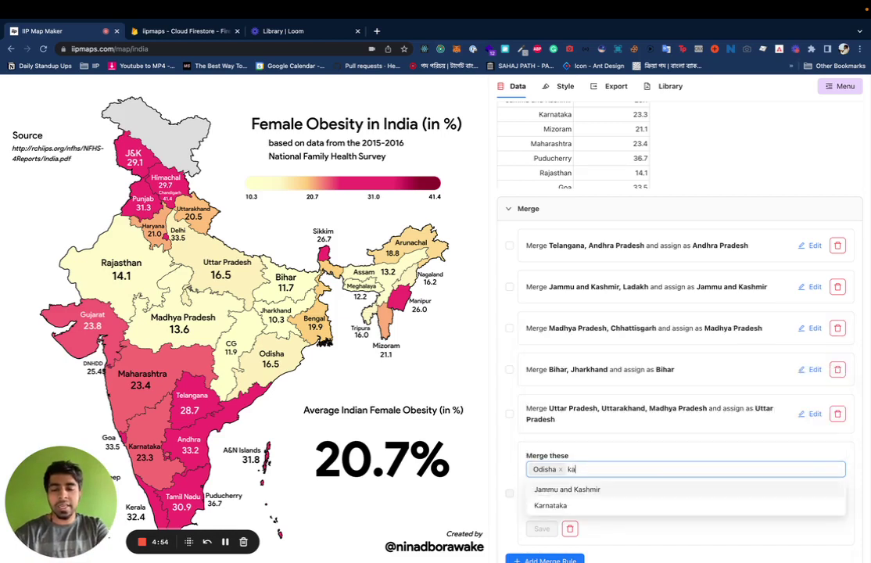
pyautogui.click(582, 488)
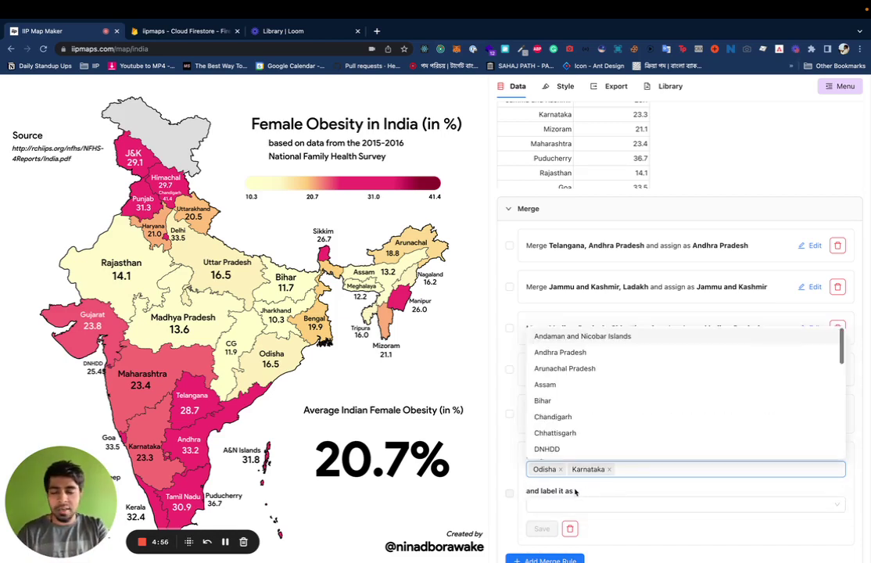
# - Label the merged Odisha and Karnataka region as Odisha and save the rule
pyautogui.click(585, 507)
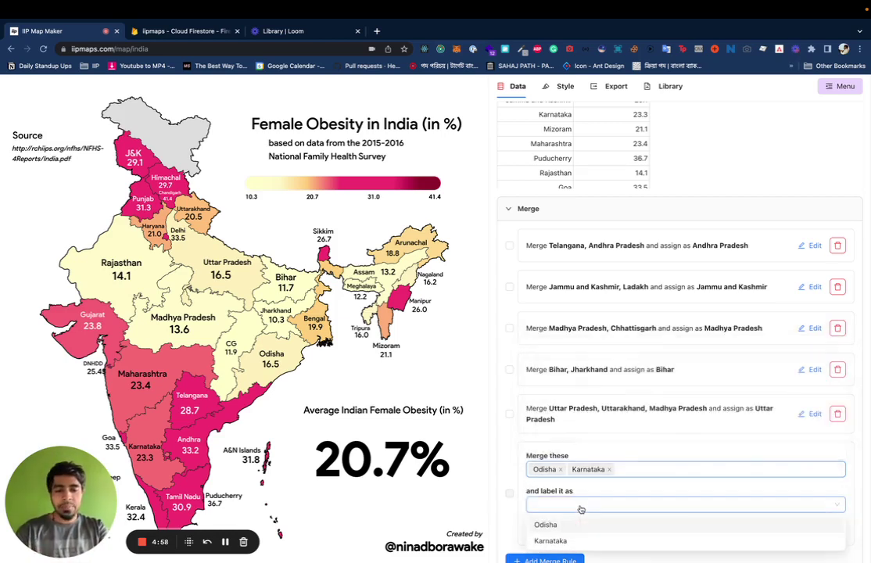
pyautogui.click(557, 523)
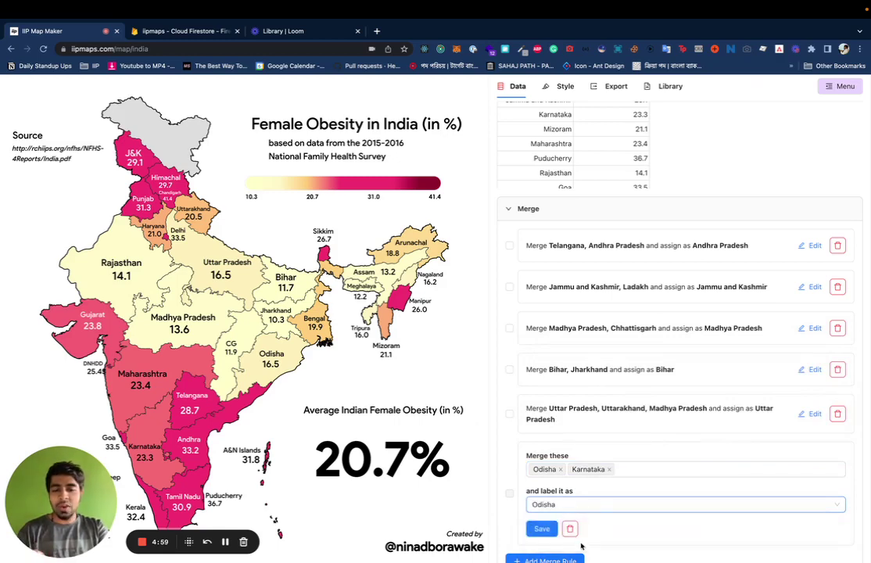
pyautogui.click(541, 529)
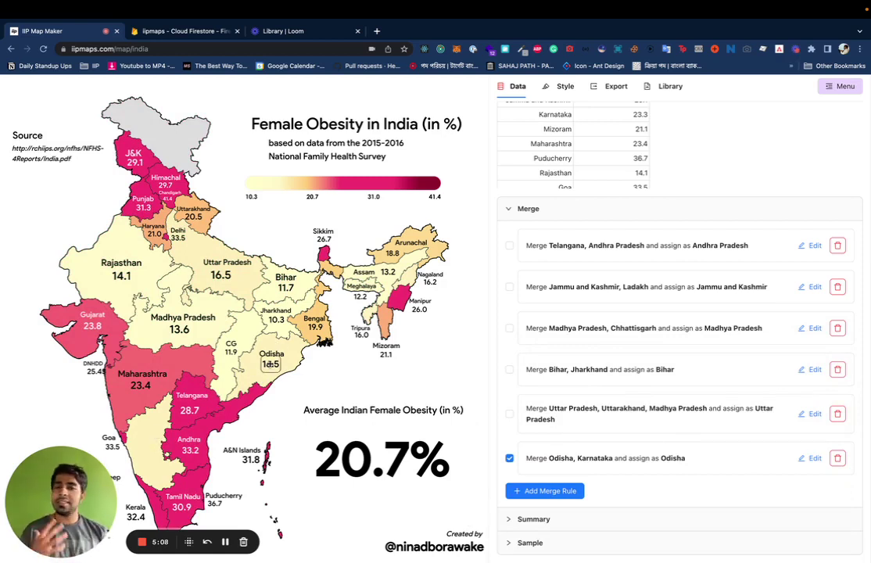
# - Set Odisha's value to 56 in the map's data table
pyautogui.scroll(5, 613, 229)
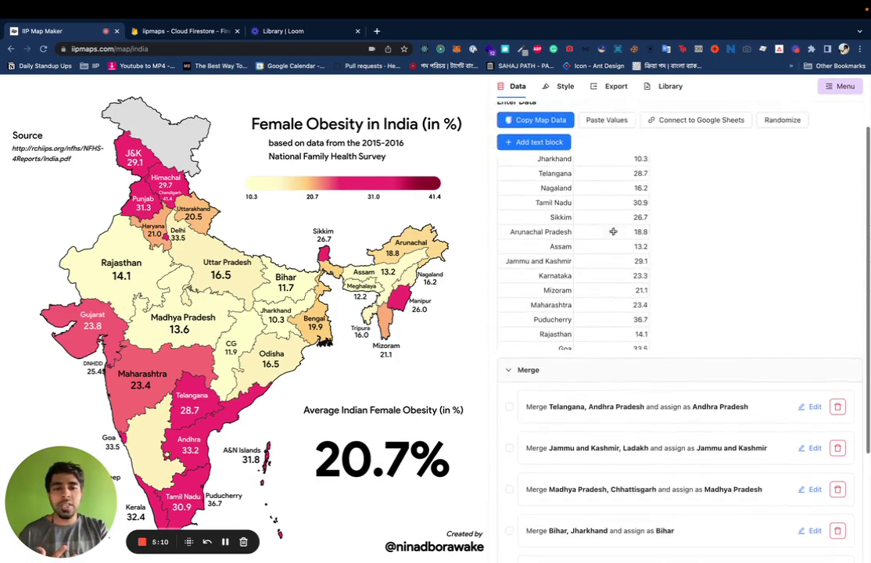
pyautogui.scroll(-5, 615, 244)
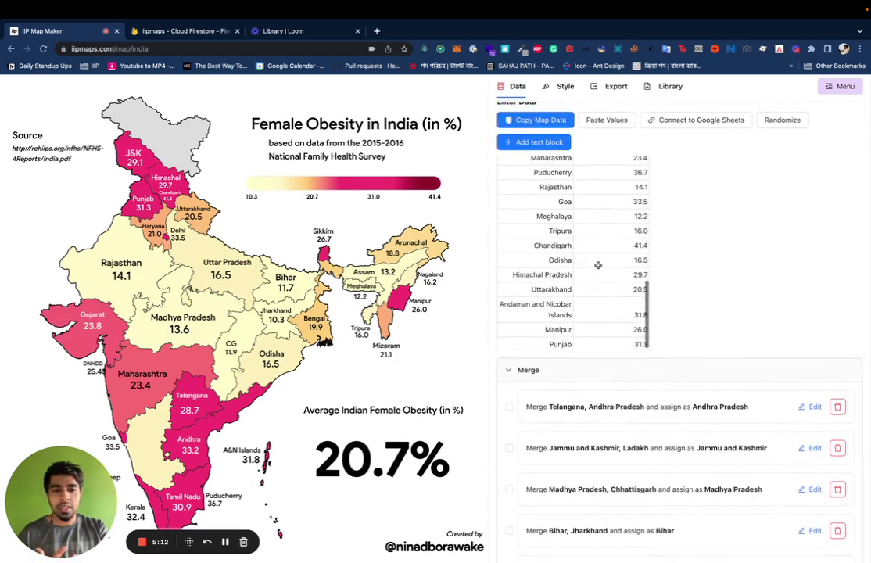
pyautogui.click(599, 266)
pyautogui.write('56')
pyautogui.press('Return')
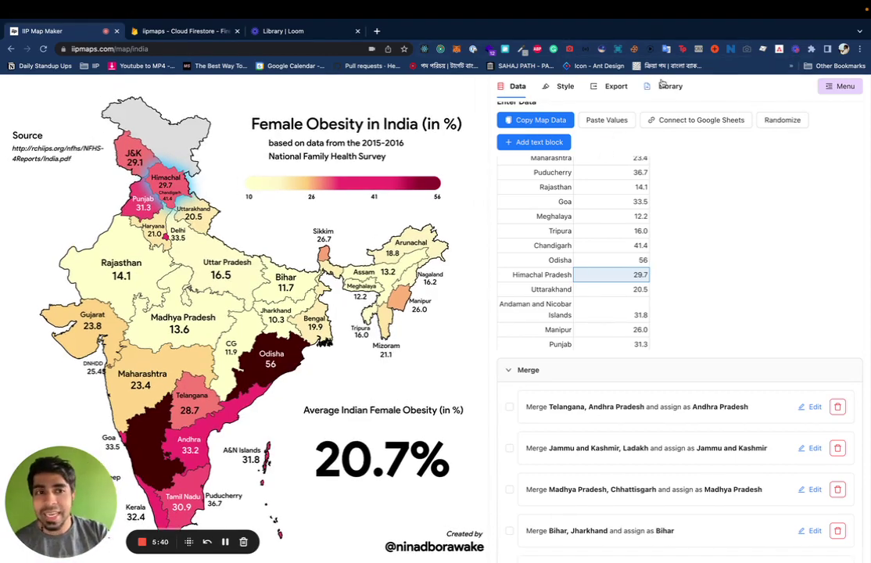
# - Show the library's images, and load the Uttarakhand map "उत्तराखंड के जिलों की प्रति व्यक्ति आय (2019-20)" from its data maps
pyautogui.click(666, 86)
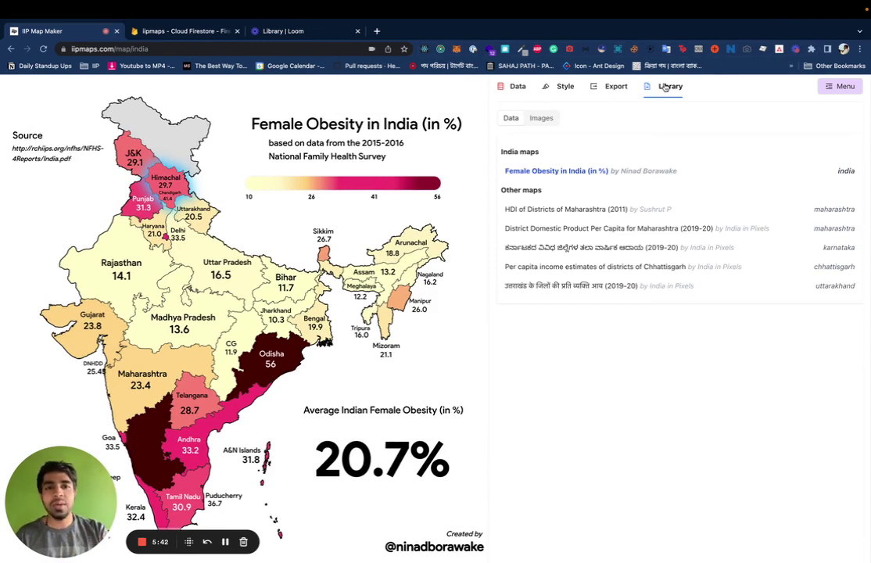
pyautogui.click(542, 118)
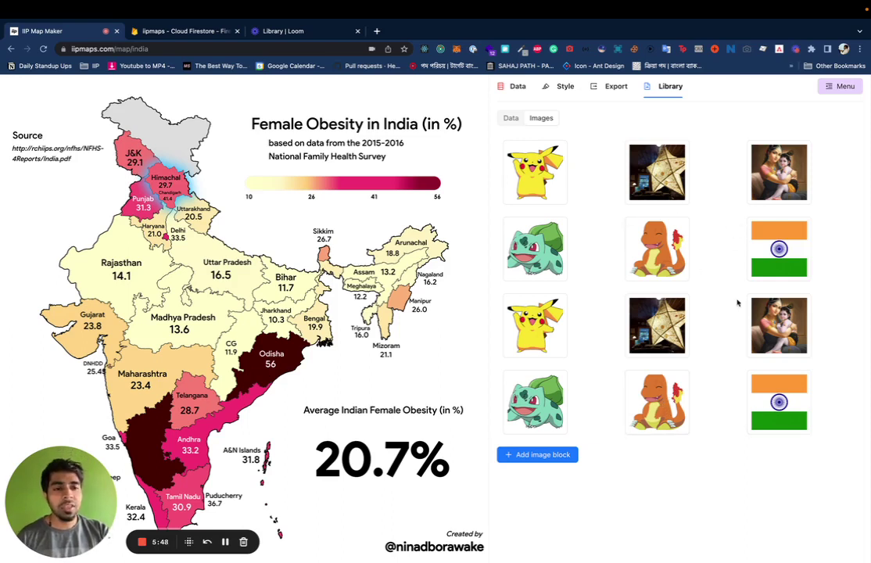
pyautogui.click(511, 119)
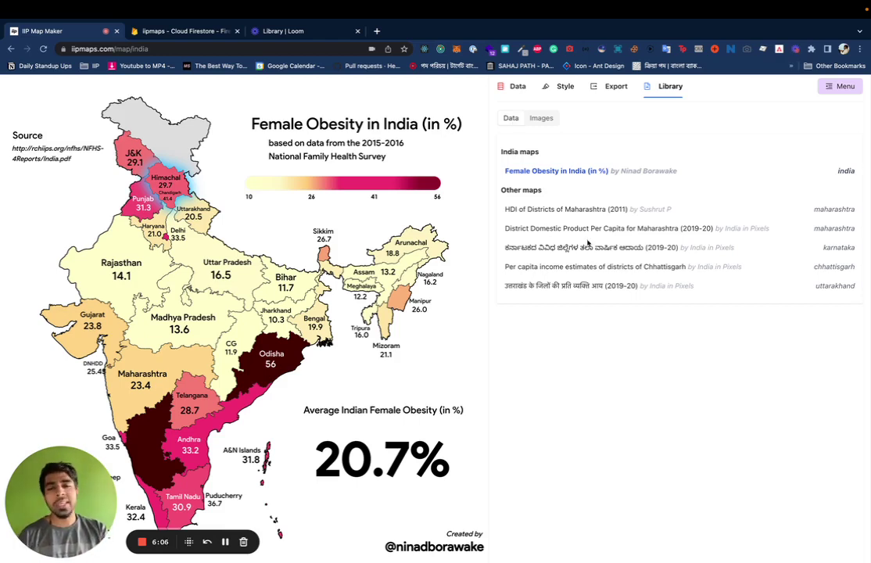
pyautogui.click(567, 287)
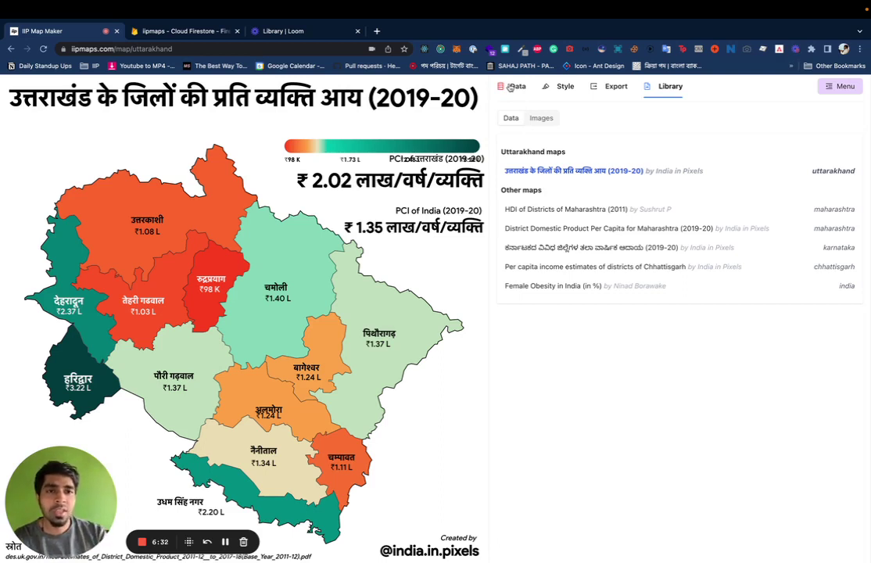
# - Examine the Uttarakhand map's label and value style settings, and show the application menu's options
pyautogui.click(554, 92)
pyautogui.scroll(-3, 541, 458)
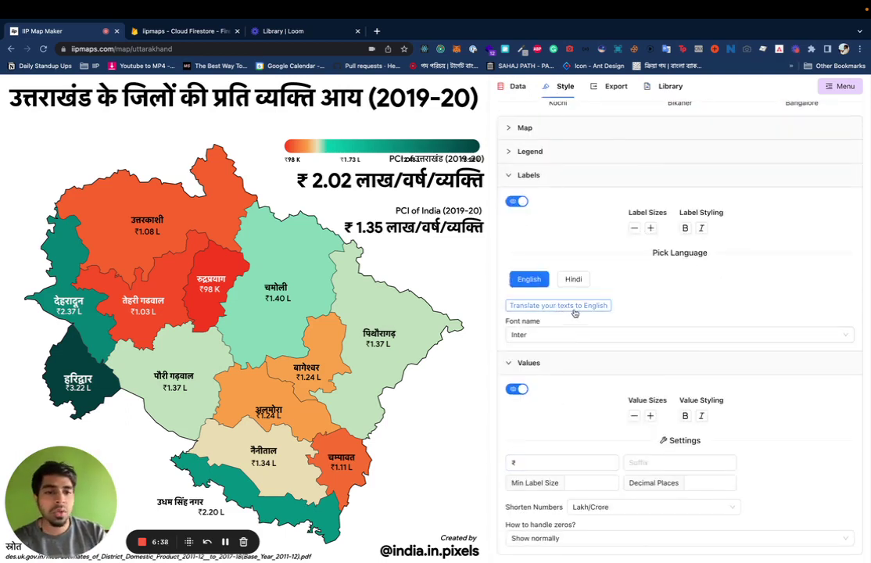
pyautogui.click(840, 87)
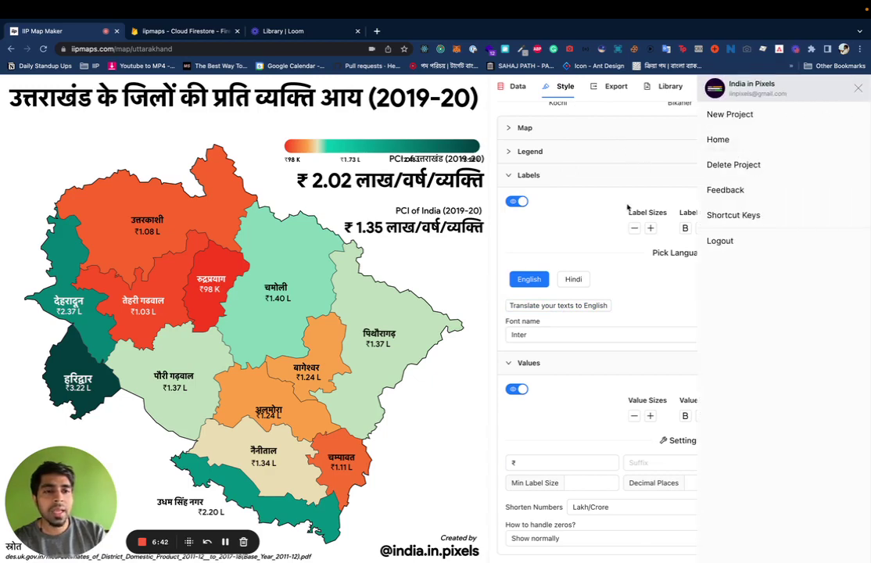
pyautogui.click(626, 111)
# - Load the saved project "Percentage of Women in Police Force in Each State (2020)" and centre its title above the legend
pyautogui.click(616, 86)
pyautogui.scroll(-1, 641, 318)
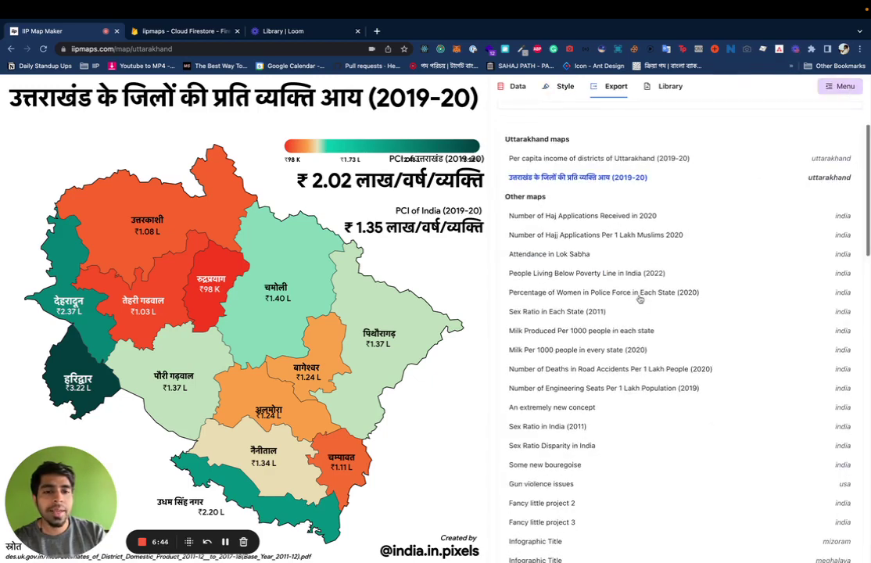
pyautogui.click(639, 297)
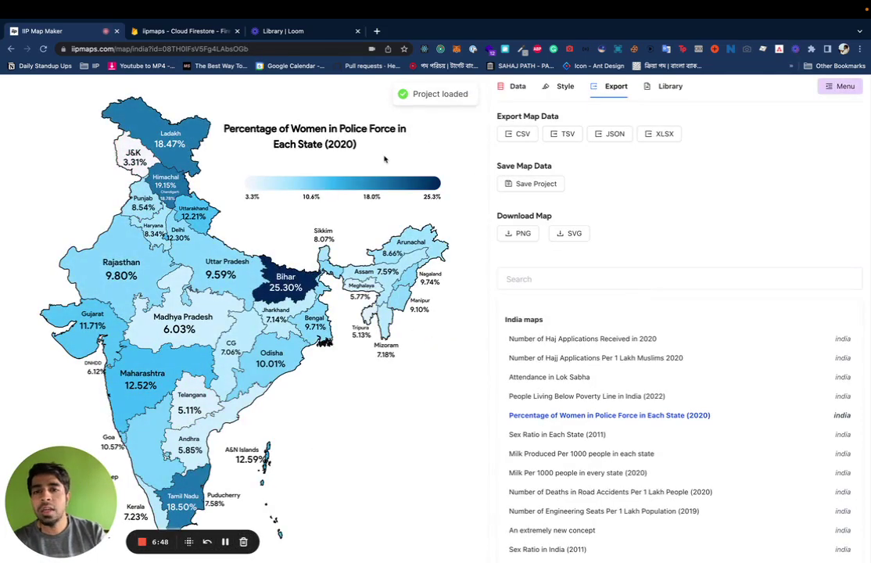
pyautogui.moveTo(337, 139)
pyautogui.mouseDown()
pyautogui.moveTo(272, 113)
pyautogui.moveTo(336, 138)
pyautogui.mouseUp()
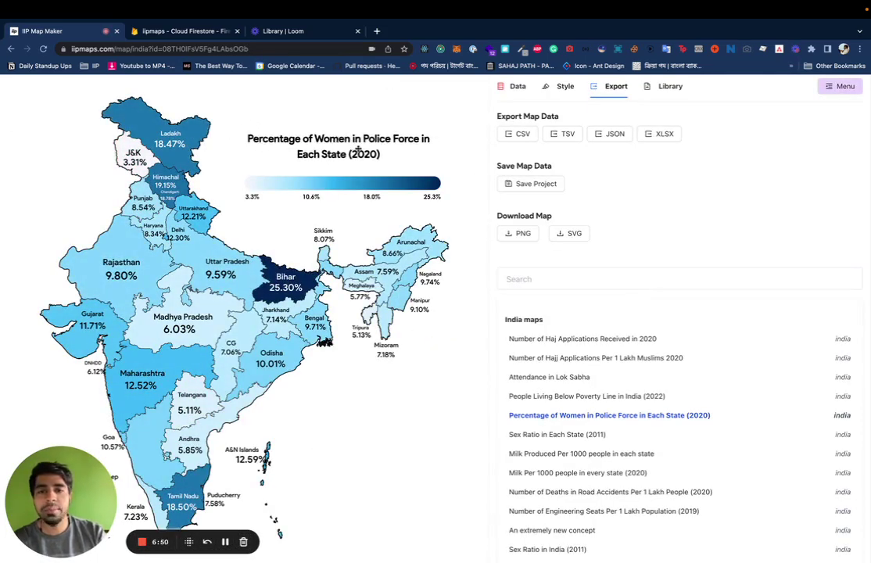
# - Set the label language of the women in police force map to Hindi, and move the title slightly down towards the legend
pyautogui.click(523, 93)
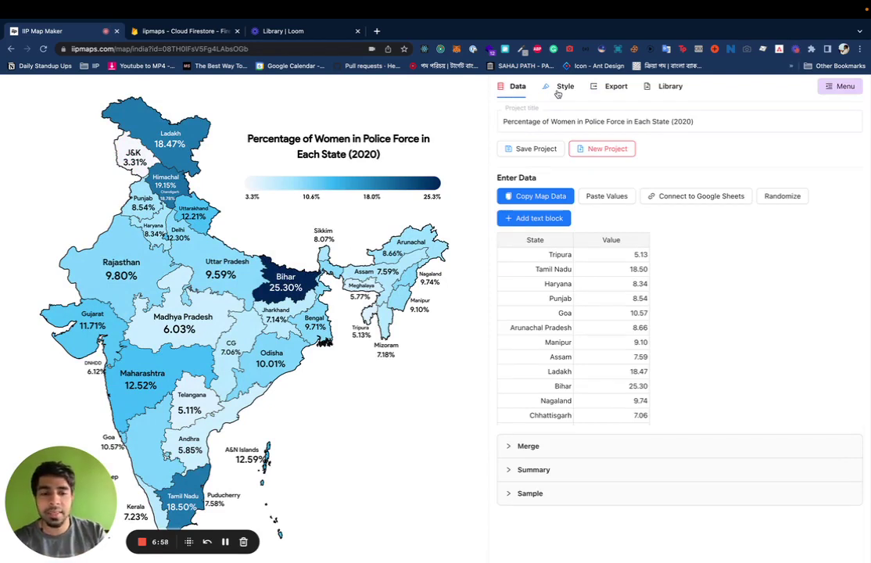
pyautogui.click(560, 88)
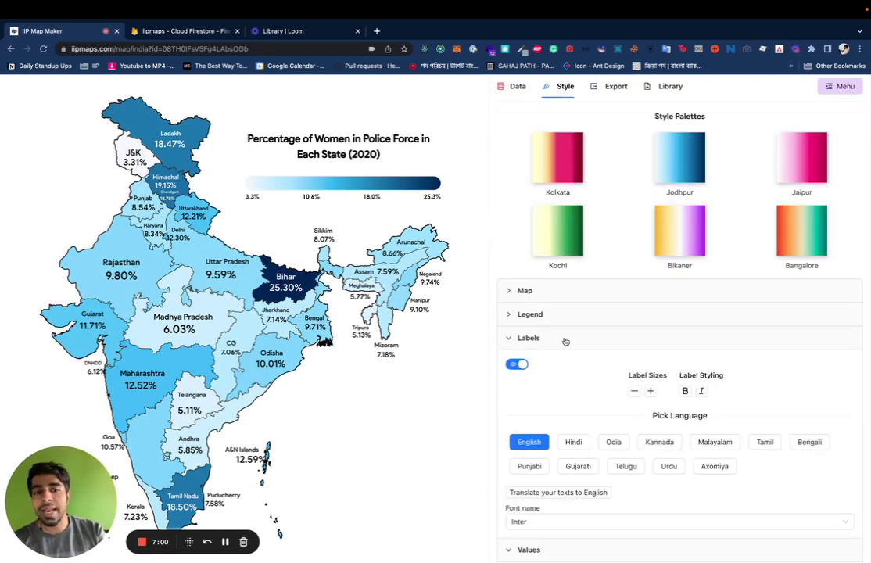
pyautogui.scroll(-5, 566, 344)
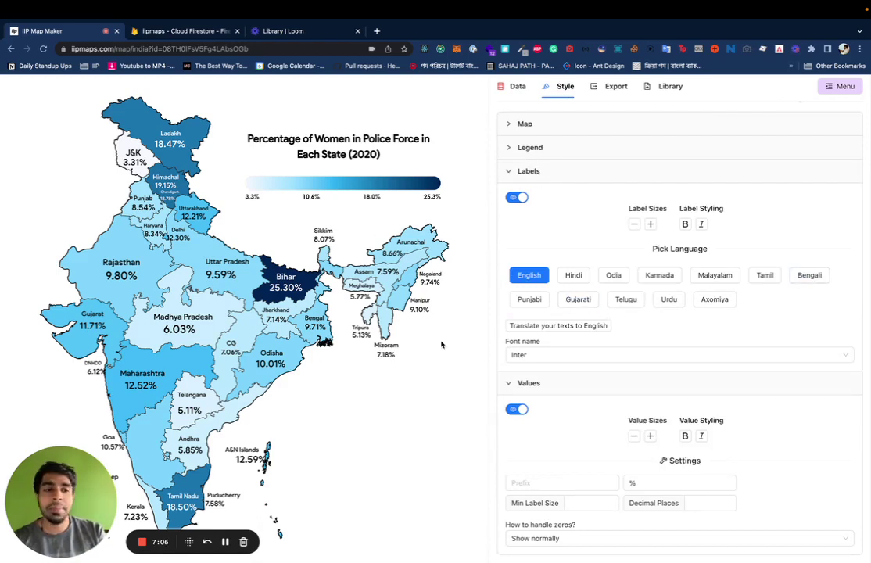
pyautogui.click(576, 280)
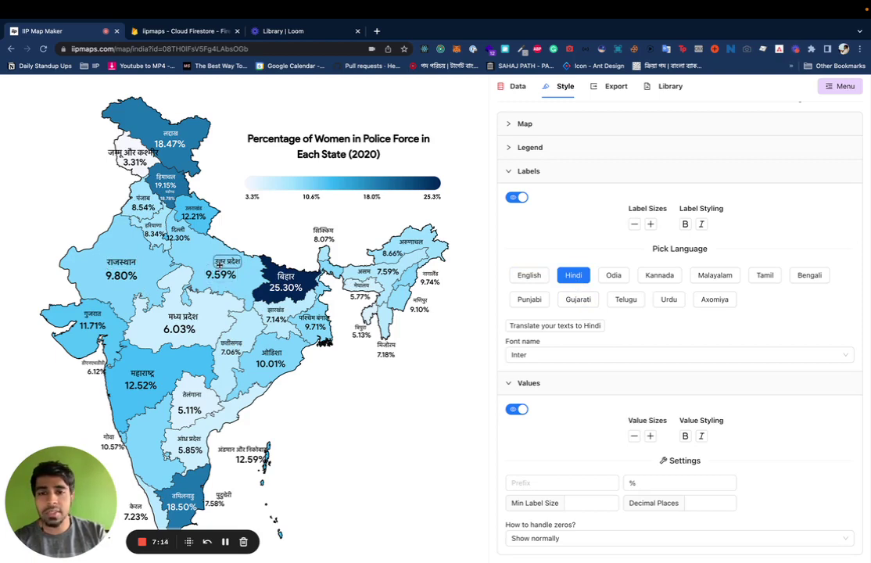
pyautogui.moveTo(290, 128); pyautogui.dragTo(291, 136)
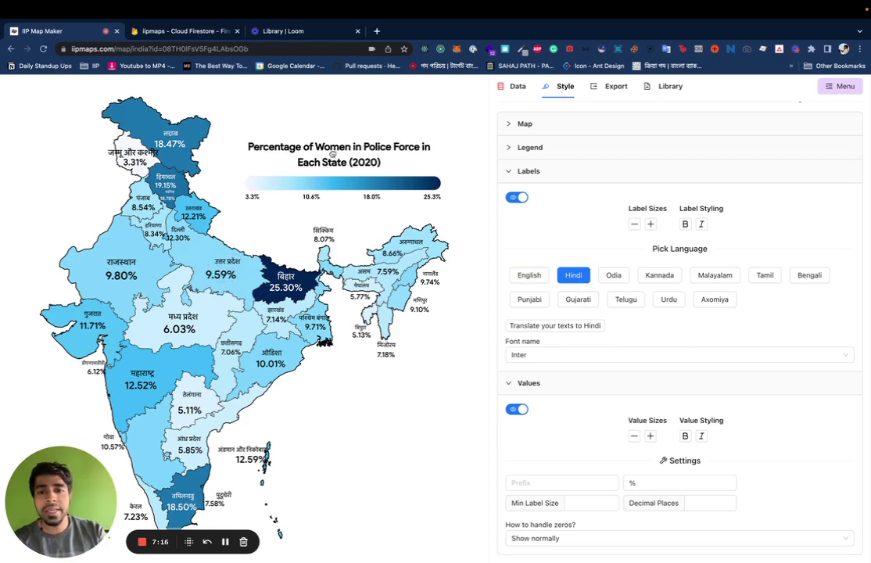
# - Translate the map's title text from English to Hindi
pyautogui.click(332, 154)
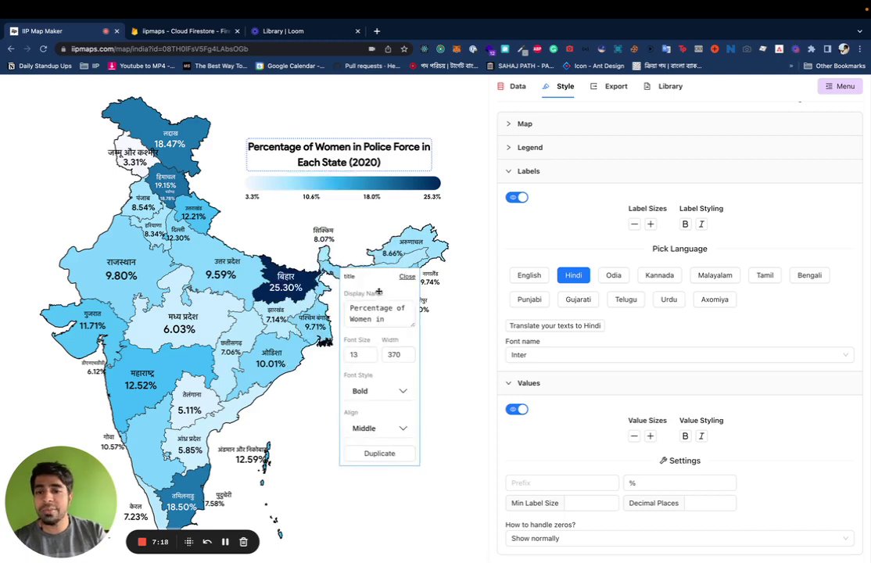
pyautogui.press('Escape')
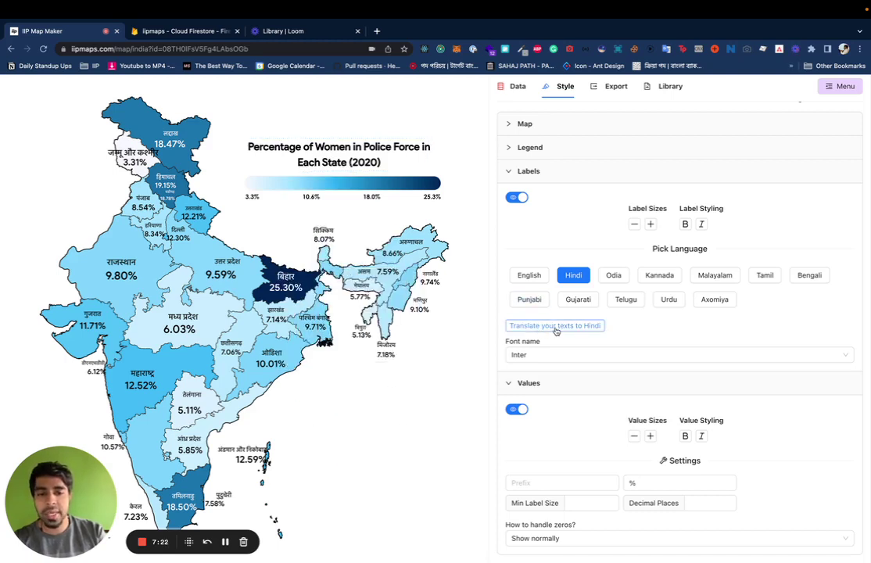
pyautogui.click(556, 327)
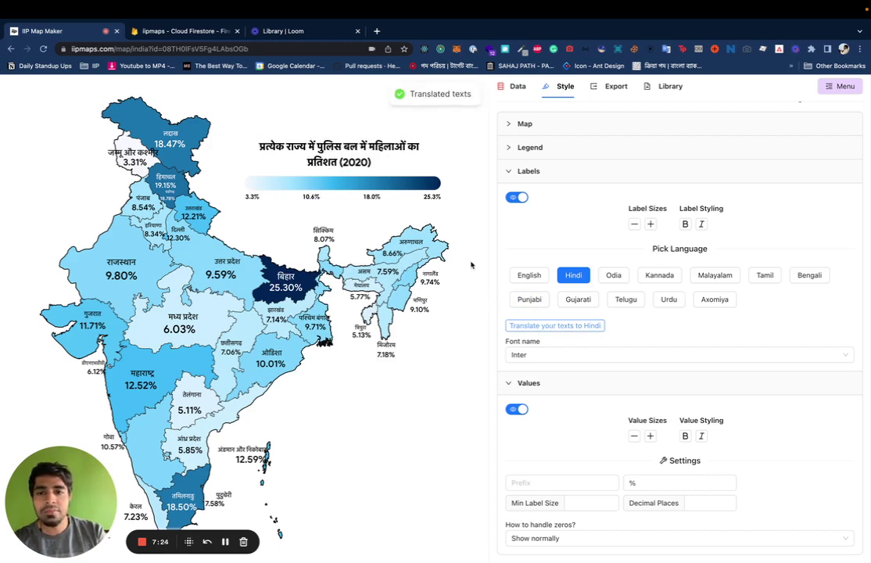
# - Set the Hindi title's font size to 20
pyautogui.click(332, 128)
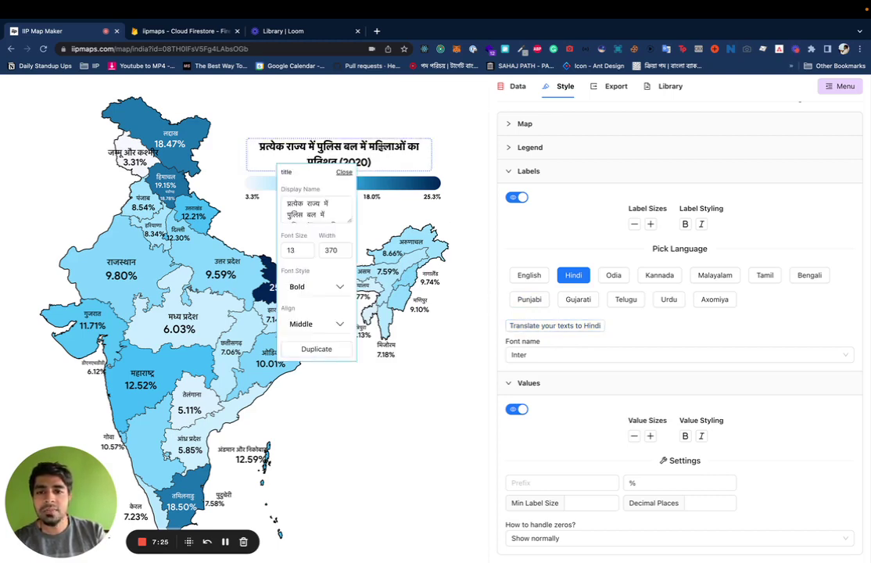
pyautogui.click(305, 249)
pyautogui.click(306, 247)
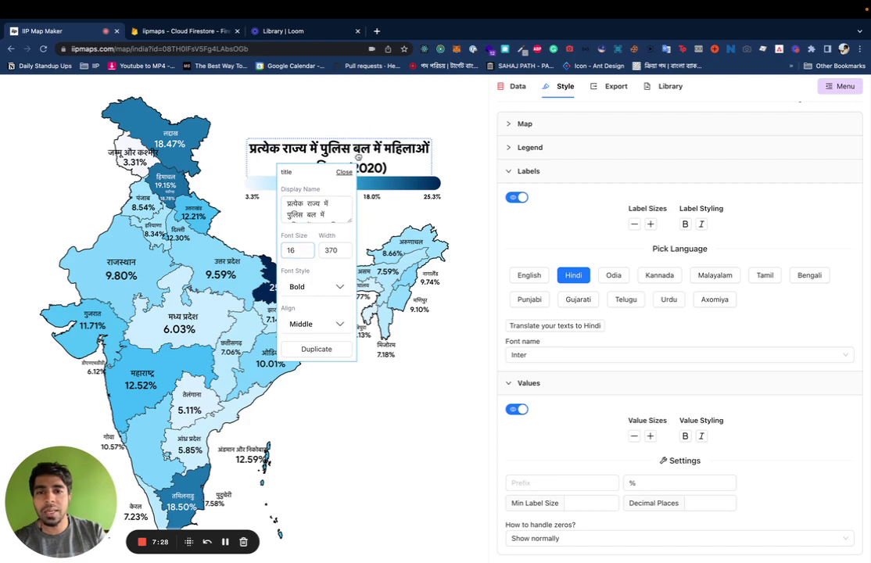
pyautogui.press('Up')
pyautogui.click(305, 248)
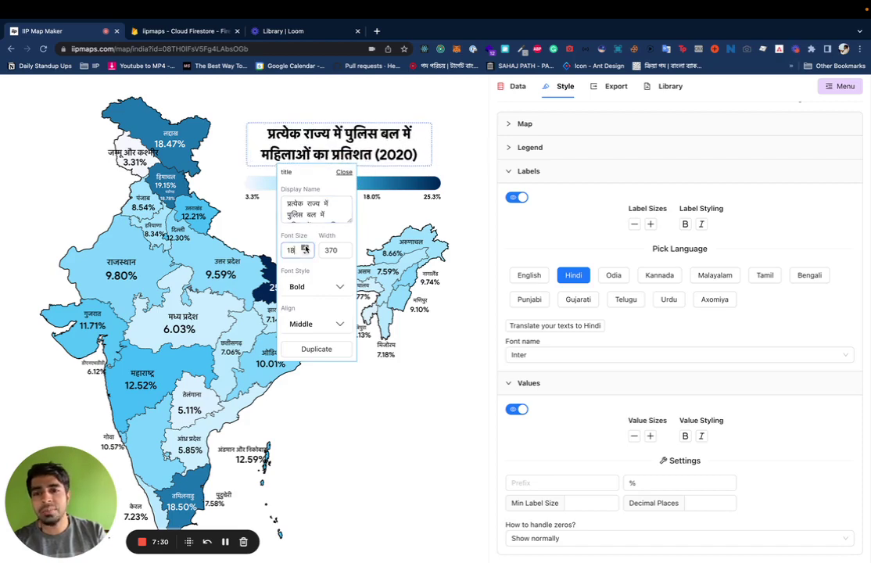
pyautogui.click(306, 248)
pyautogui.click(305, 248)
pyautogui.click(305, 254)
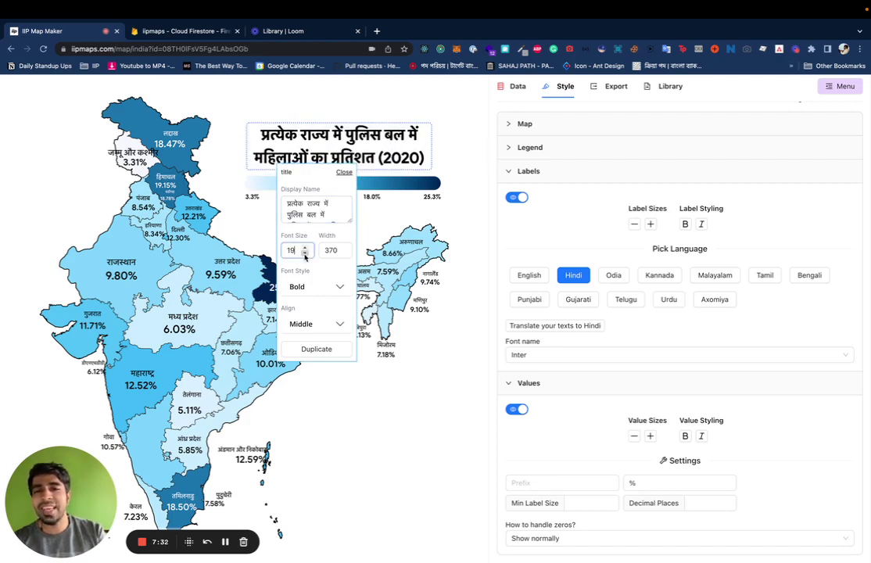
pyautogui.click(305, 253)
pyautogui.click(306, 247)
pyautogui.click(305, 247)
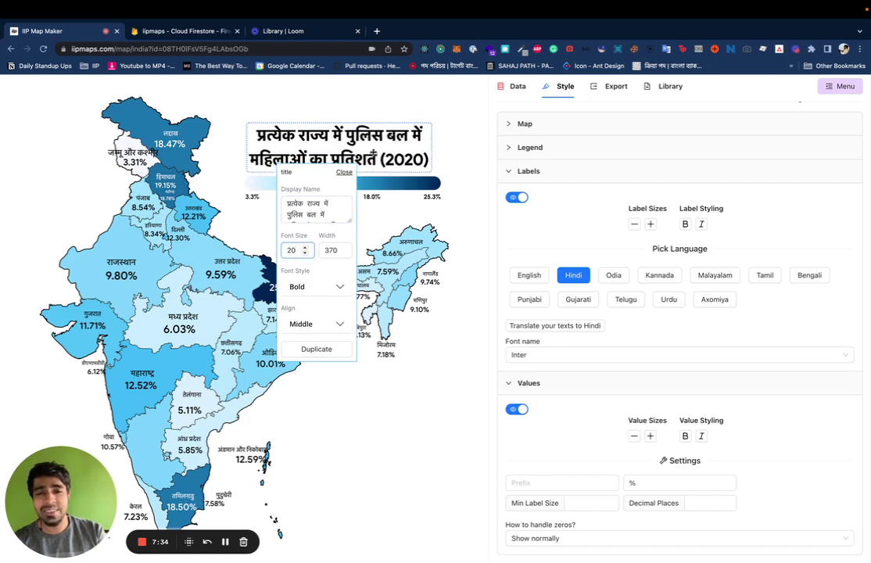
pyautogui.click(345, 174)
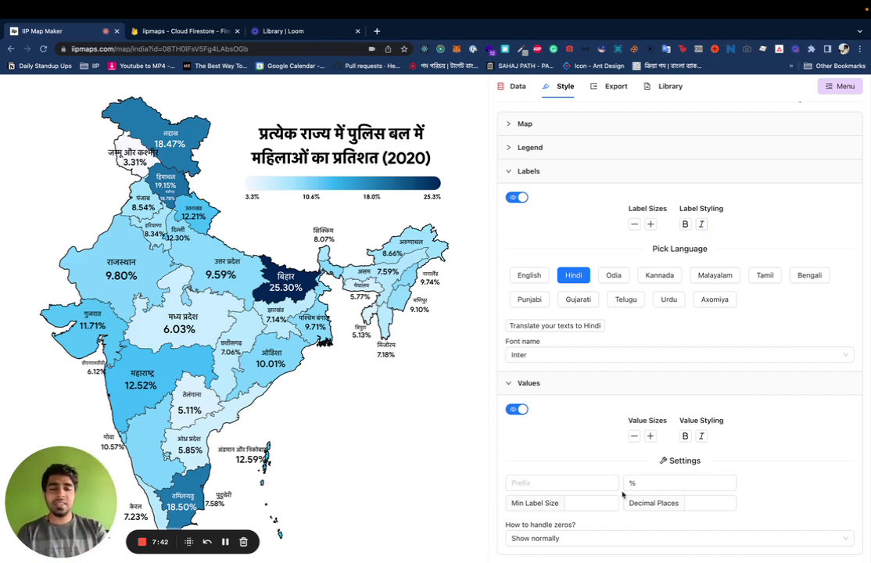
# - Try the ₹ prefix on the map values, and clear the prefix again
pyautogui.click(532, 485)
pyautogui.click(554, 487)
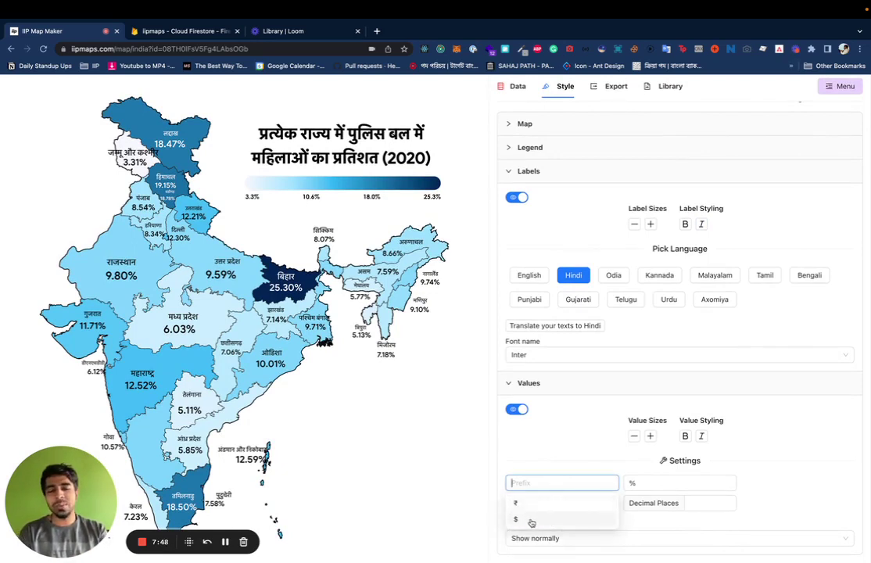
pyautogui.click(526, 507)
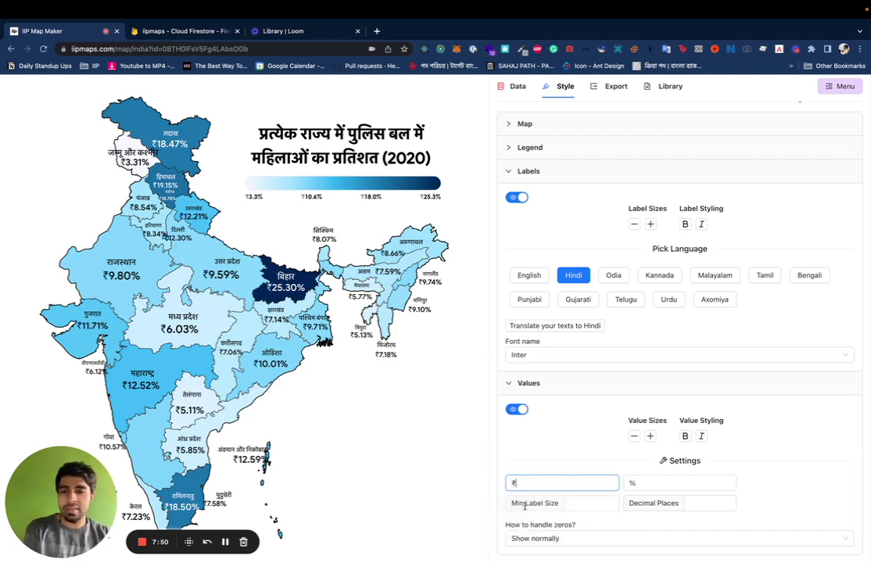
pyautogui.click(561, 482)
pyautogui.press('BackSpace')
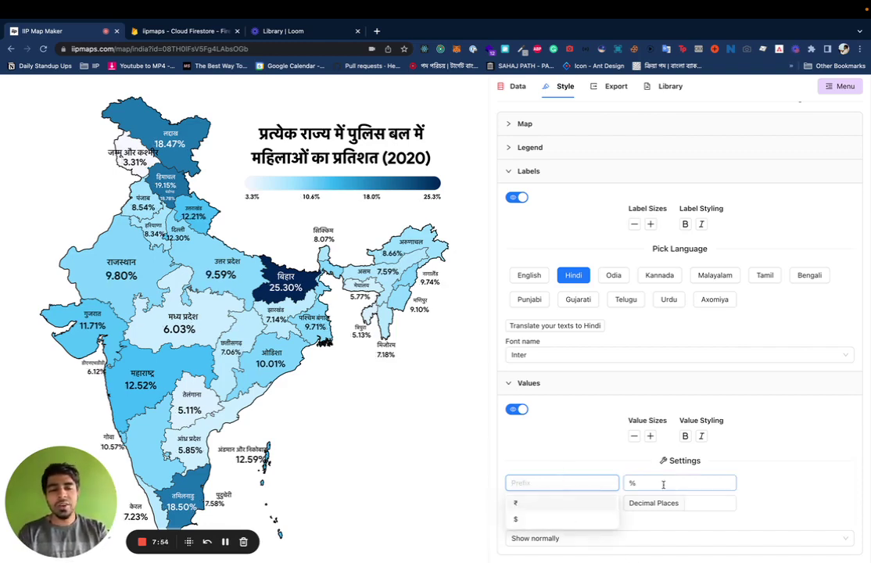
# - Replace the value suffix with 88 as a trial, and restore the % suffix
pyautogui.click(662, 483)
pyautogui.press('BackSpace')
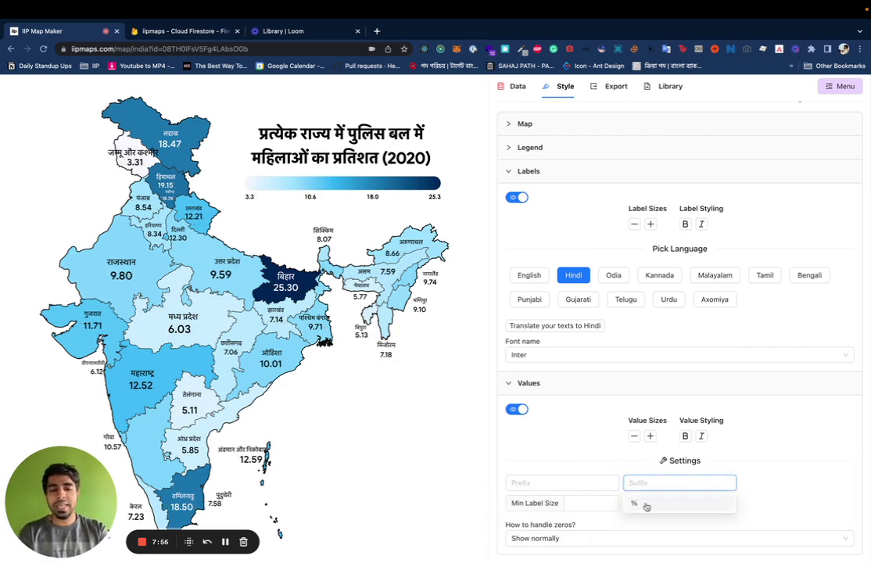
pyautogui.write('8888')
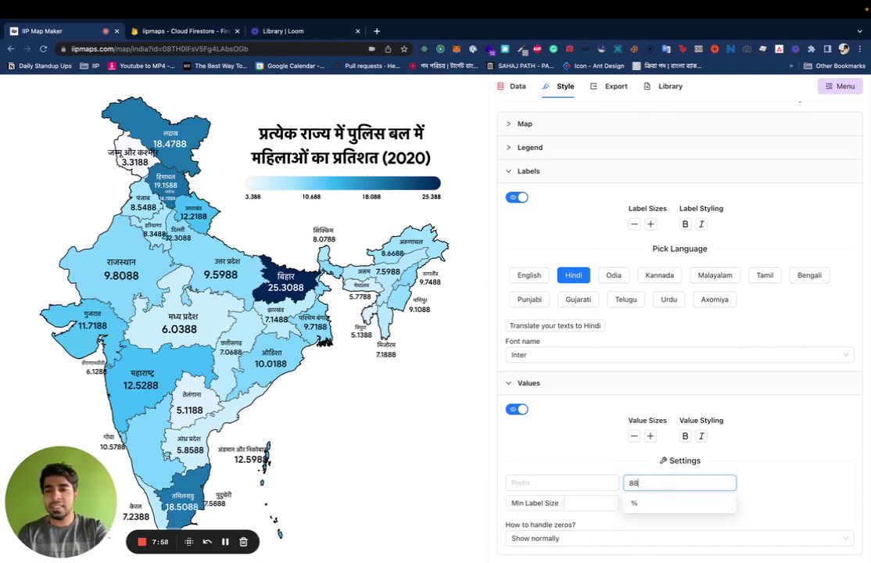
pyautogui.press('BackSpace')
pyautogui.press('BackSpace')
pyautogui.press('BackSpace')
pyautogui.press('BackSpace')
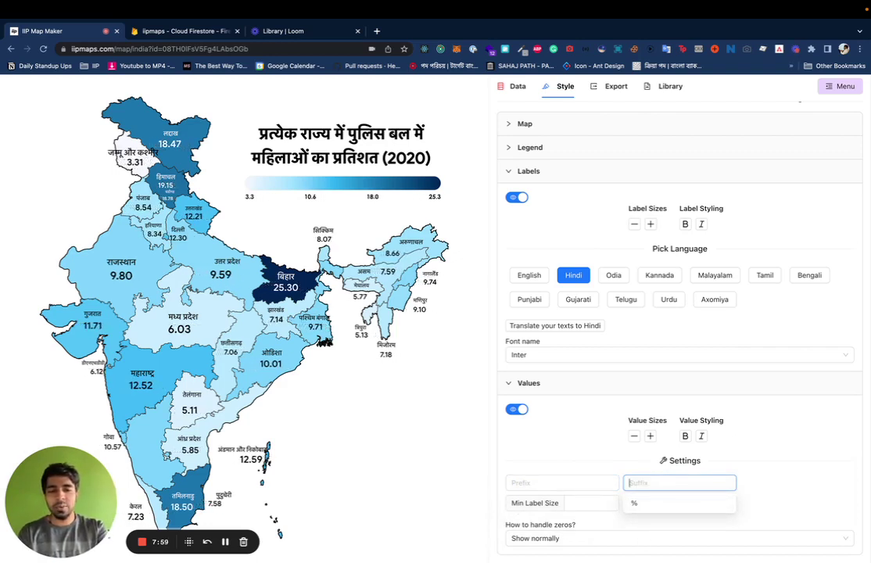
pyautogui.write('%')
pyautogui.click(643, 510)
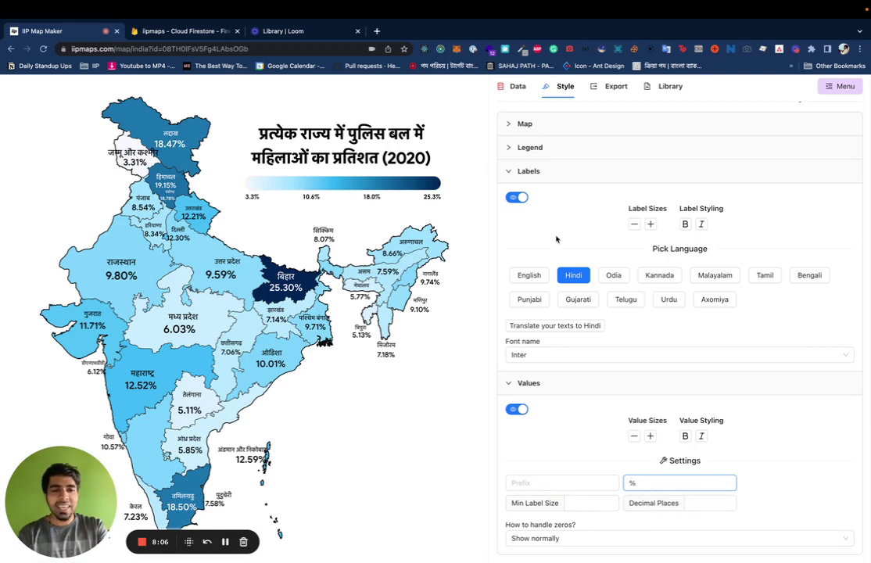
# - Try scaling the map by 0.8 in the map settings
pyautogui.click(525, 124)
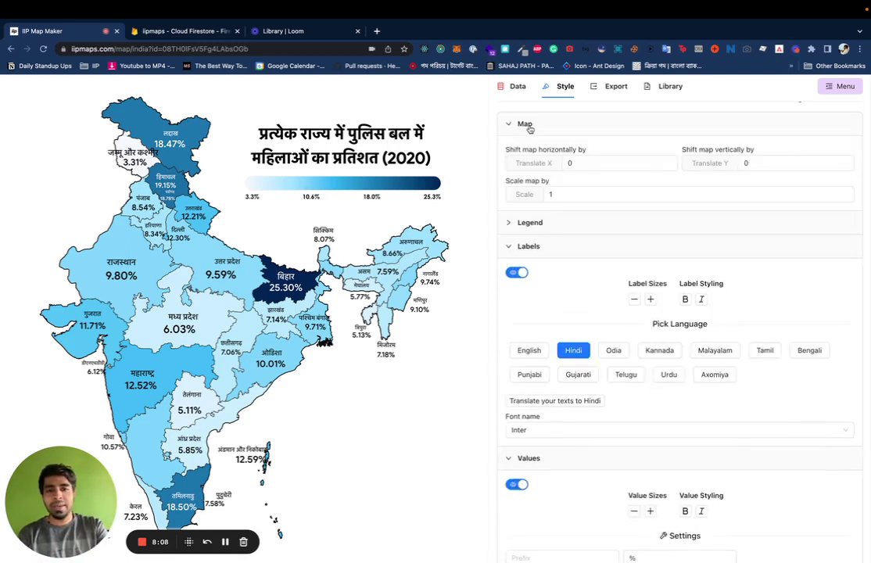
pyautogui.scroll(1, 579, 161)
pyautogui.click(568, 218)
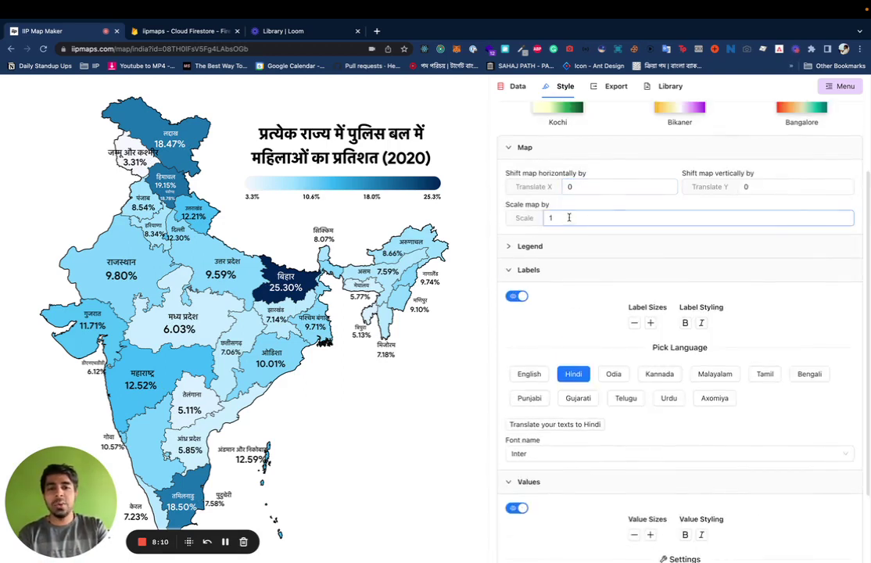
pyautogui.moveTo(566, 216); pyautogui.dragTo(529, 218)
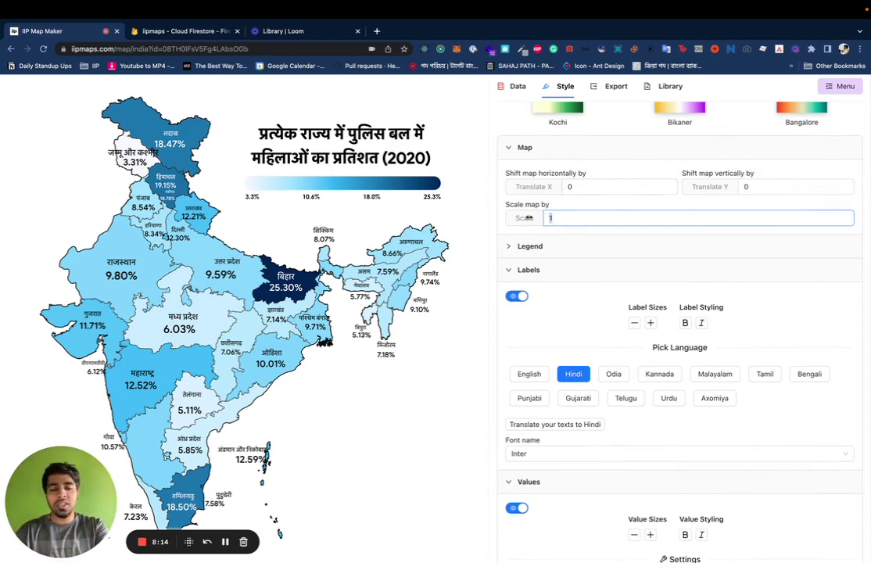
pyautogui.write('0')
pyautogui.press('BackSpace')
pyautogui.write('8')
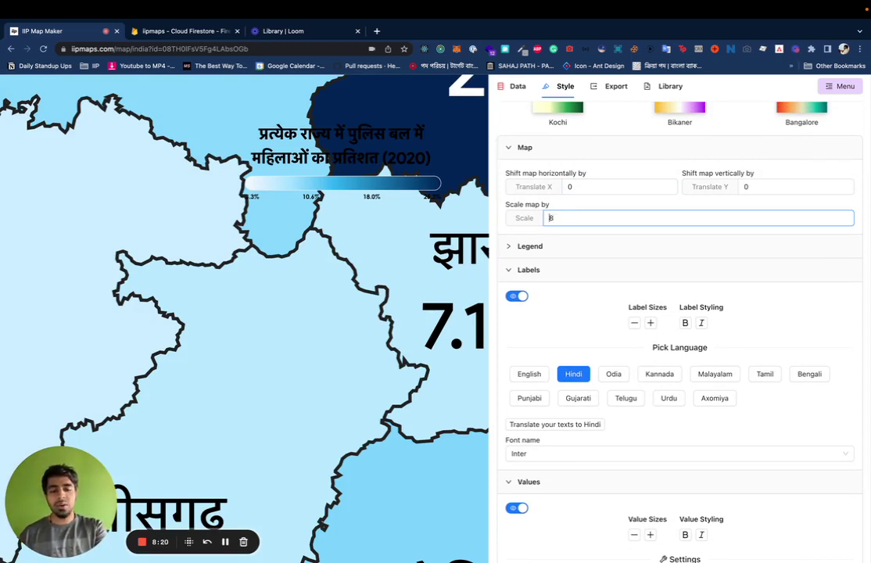
pyautogui.write('0.')
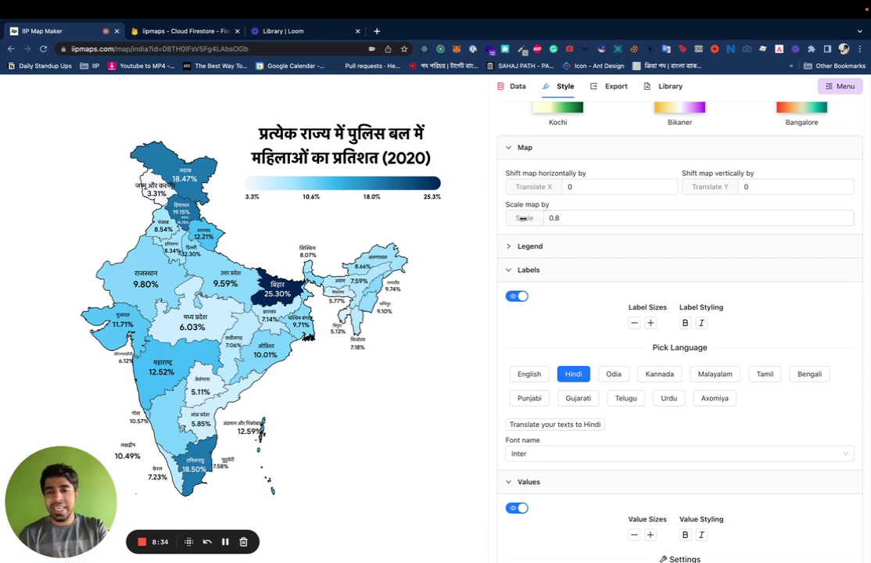
# - Set the map scale to 1.05, and shift the map horizontally by -22 and vertically by 15
pyautogui.moveTo(524, 219)
pyautogui.mouseDown()
pyautogui.moveTo(506, 220)
pyautogui.moveTo(561, 218)
pyautogui.moveTo(538, 222)
pyautogui.mouseUp()
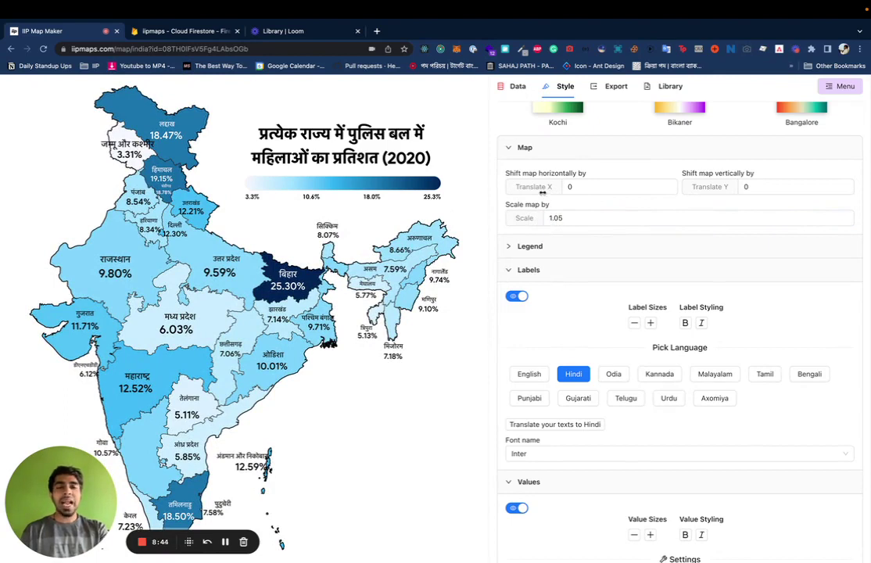
pyautogui.moveTo(541, 190); pyautogui.dragTo(517, 190)
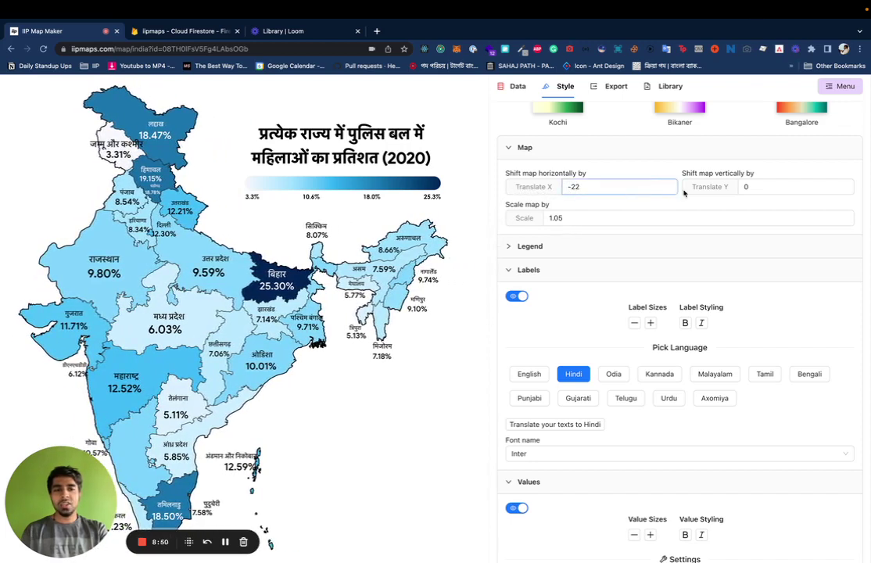
pyautogui.moveTo(693, 191)
pyautogui.mouseDown()
pyautogui.moveTo(746, 193)
pyautogui.moveTo(688, 193)
pyautogui.moveTo(716, 194)
pyautogui.moveTo(701, 200)
pyautogui.mouseUp()
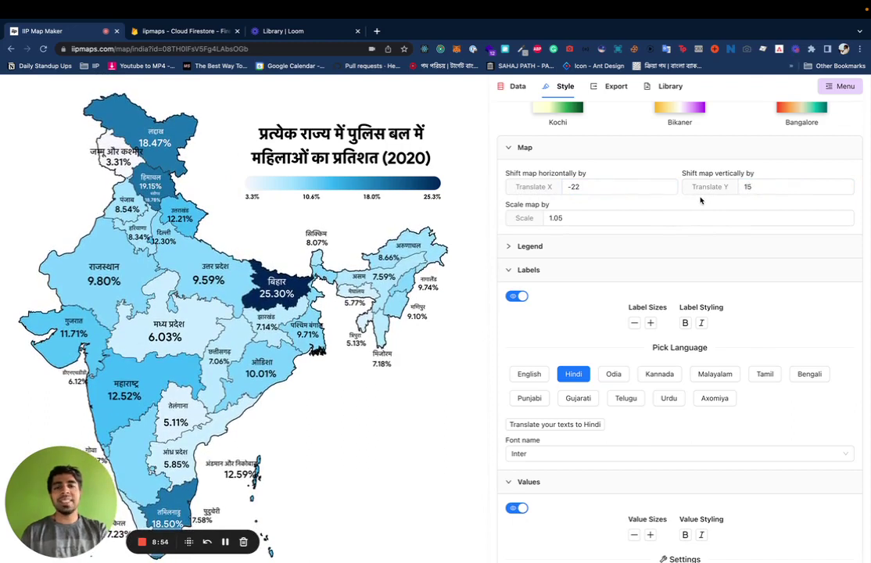
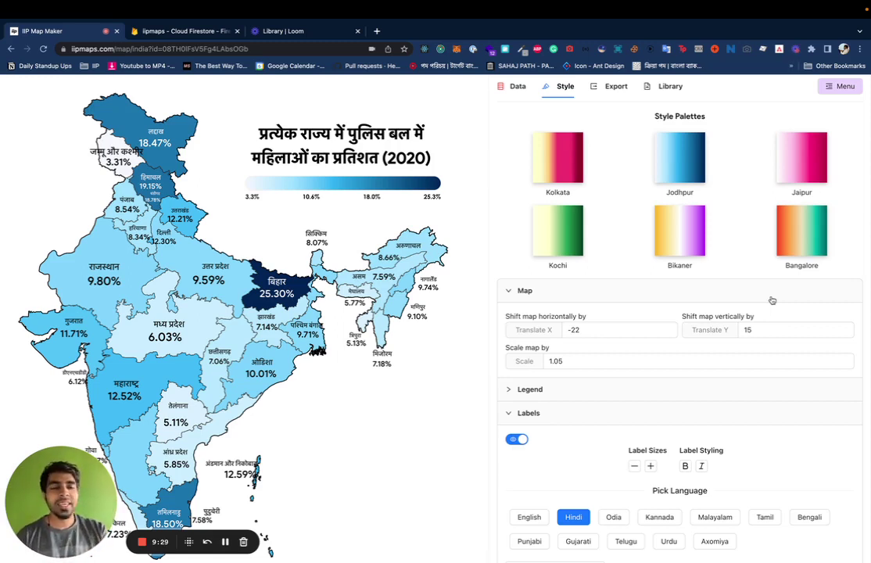
# - Apply the Bikaner palette to the map, and edit its highest colour stop from purple to dark green
pyautogui.click(669, 249)
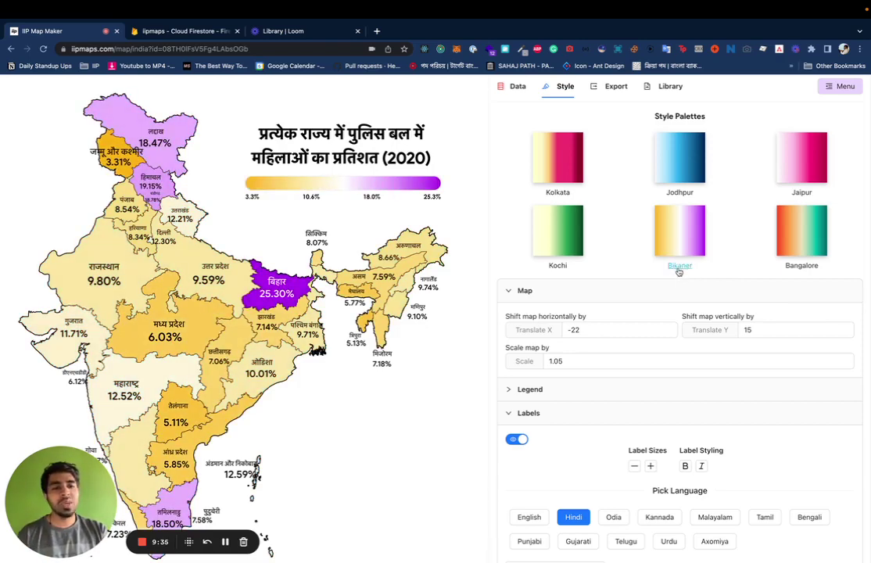
pyautogui.click(678, 269)
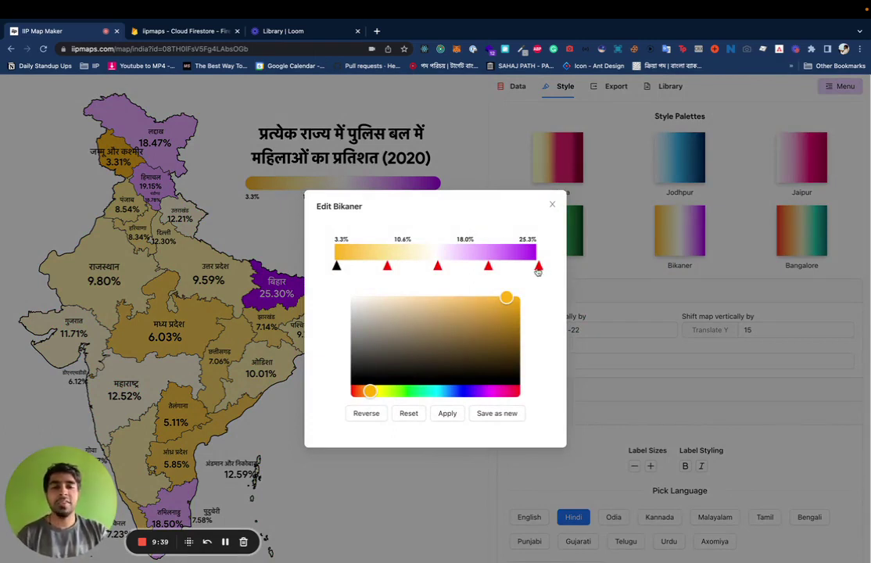
pyautogui.click(538, 267)
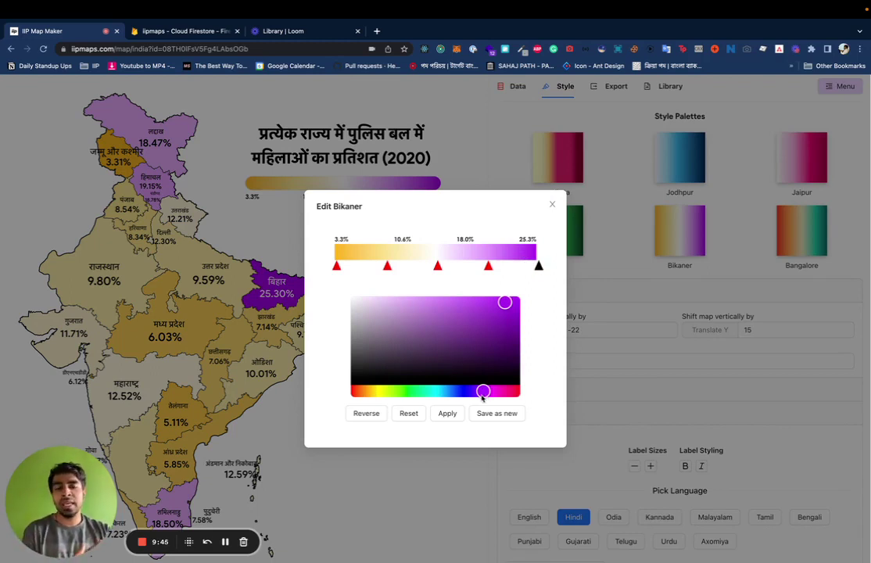
pyautogui.moveTo(482, 396); pyautogui.dragTo(407, 392)
pyautogui.click(510, 338)
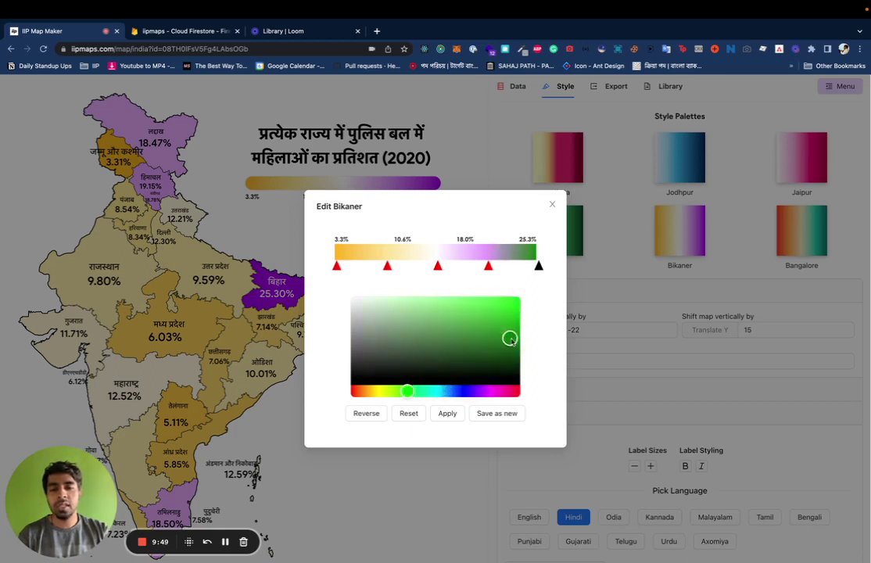
# - Change the palette's fourth colour stop to a medium green, and apply the edited Bikaner palette to the map
pyautogui.click(488, 266)
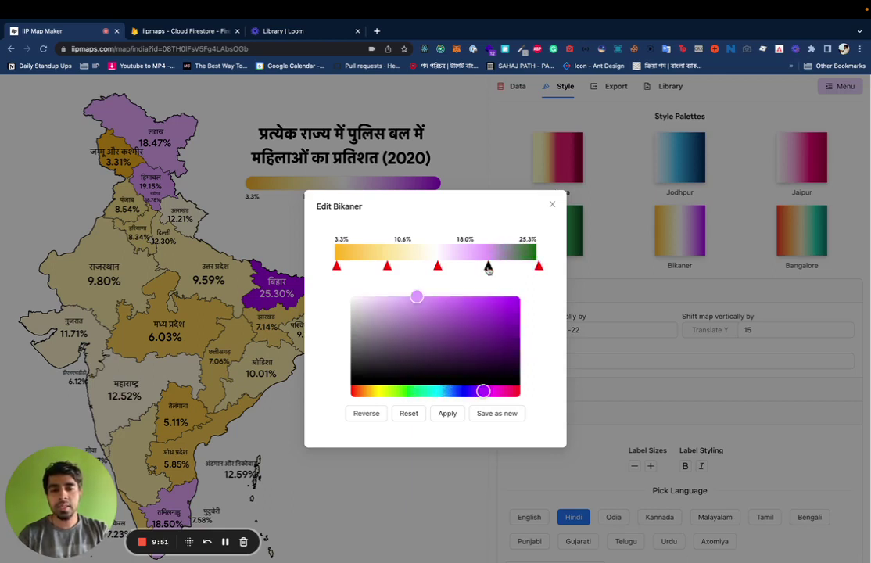
pyautogui.click(399, 391)
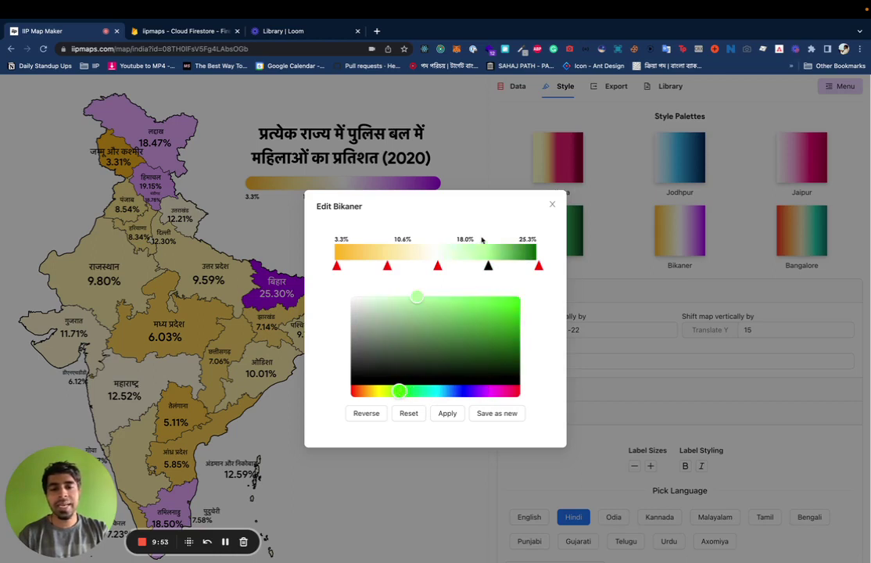
pyautogui.moveTo(476, 313)
pyautogui.mouseDown()
pyautogui.moveTo(467, 319)
pyautogui.moveTo(486, 307)
pyautogui.moveTo(485, 323)
pyautogui.mouseUp()
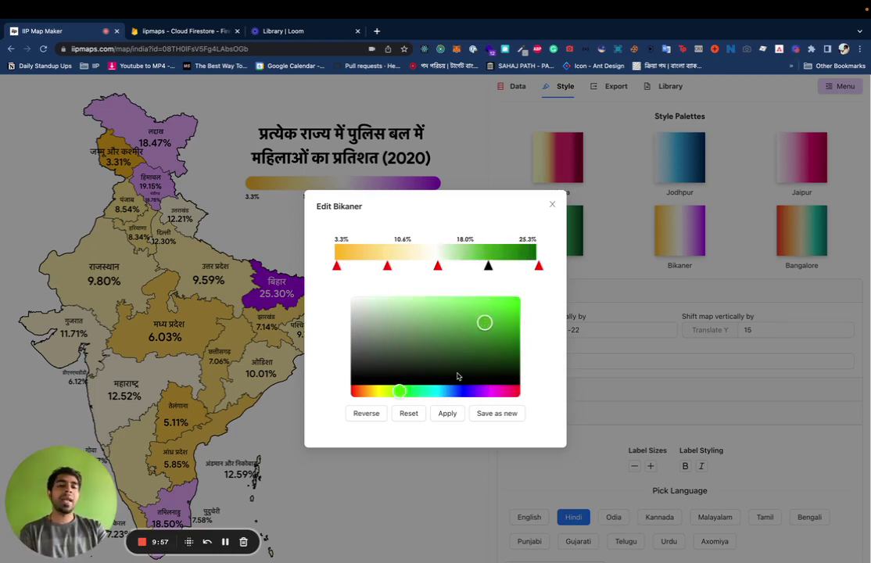
pyautogui.click(443, 414)
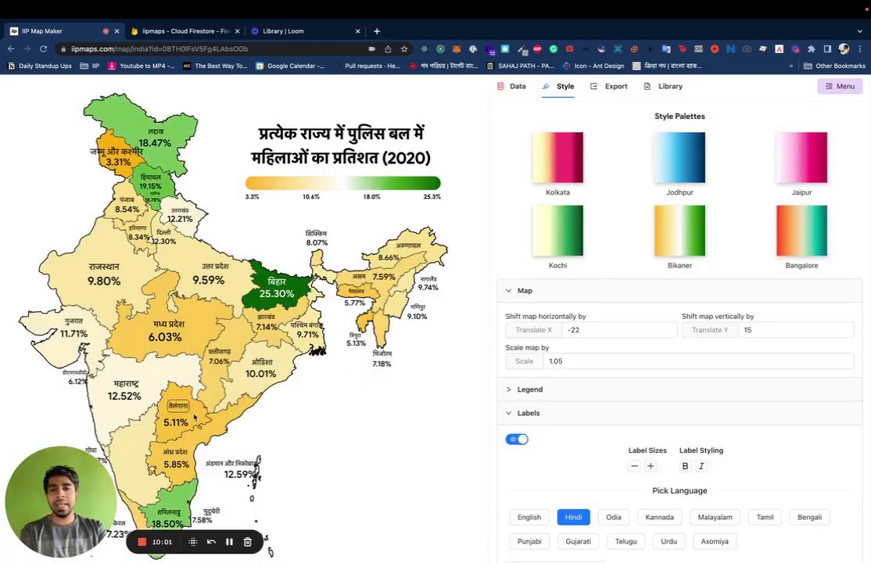
# - Save the edited Bikaner palette as a new palette titled Amritsar
pyautogui.click(680, 246)
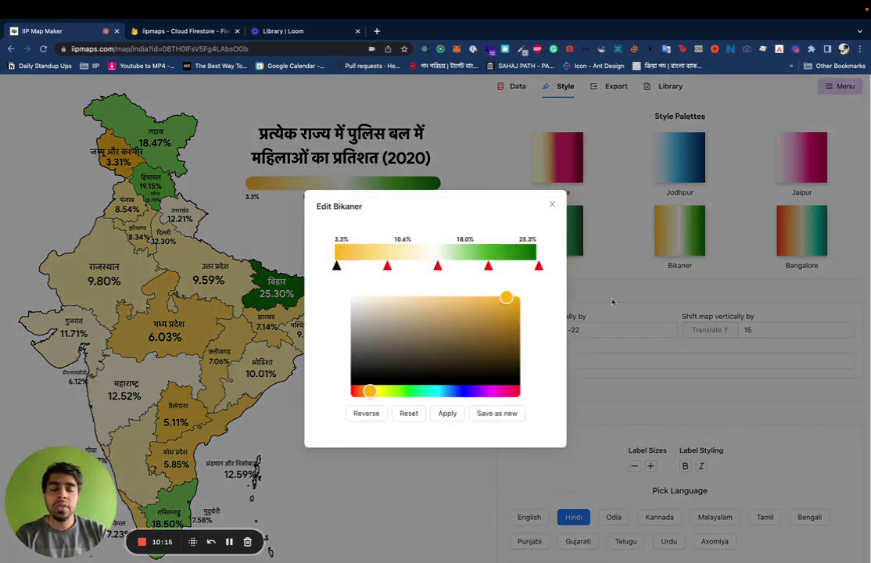
pyautogui.click(491, 416)
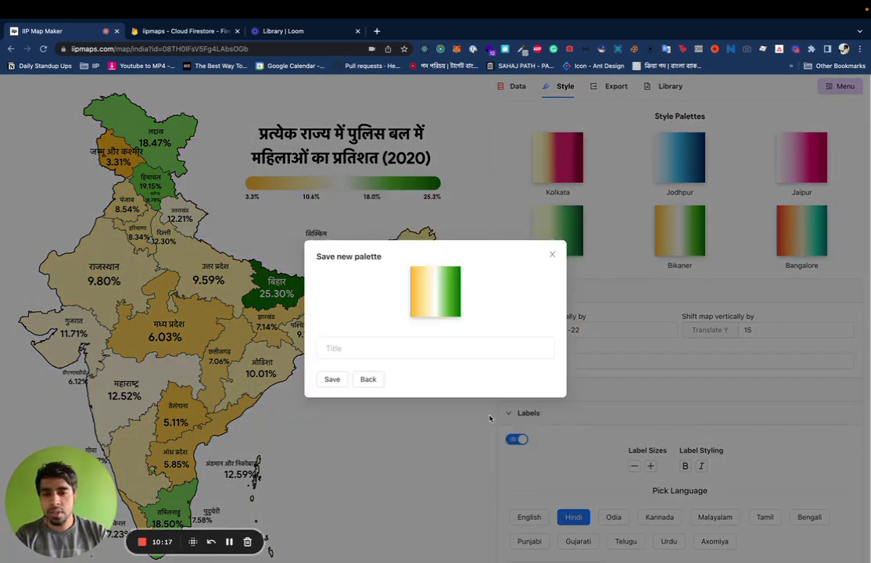
pyautogui.click(348, 350)
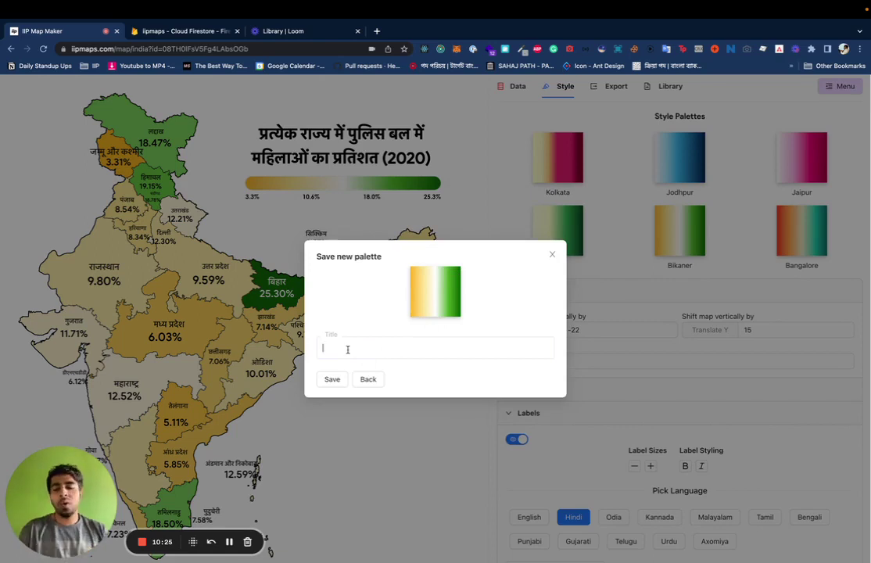
pyautogui.write('Amritsar')
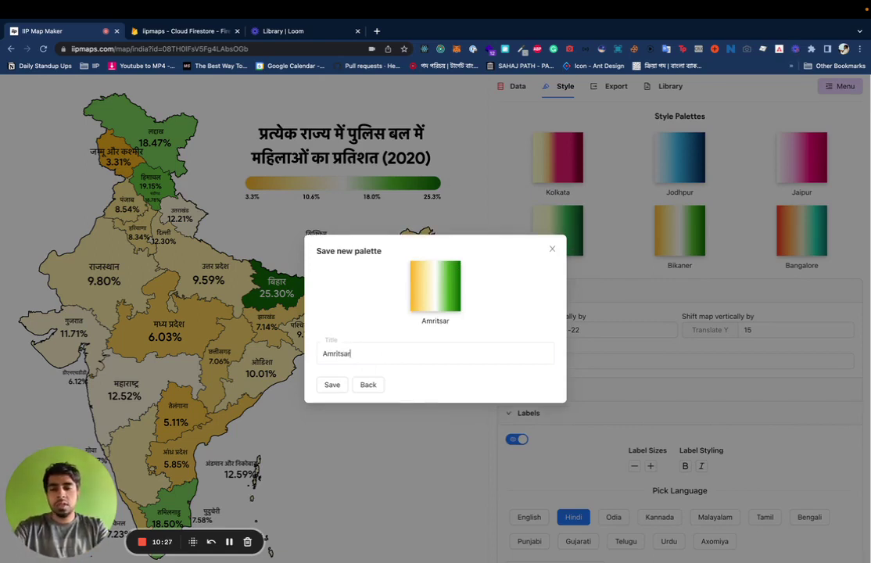
pyautogui.click(333, 384)
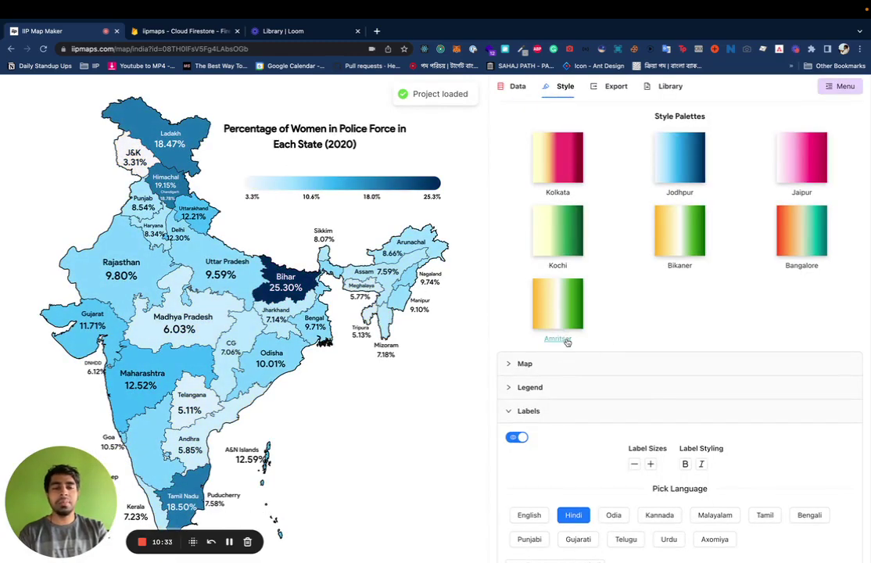
# - Start a new India map project and apply the saved Amritsar palette to its map
pyautogui.click(840, 88)
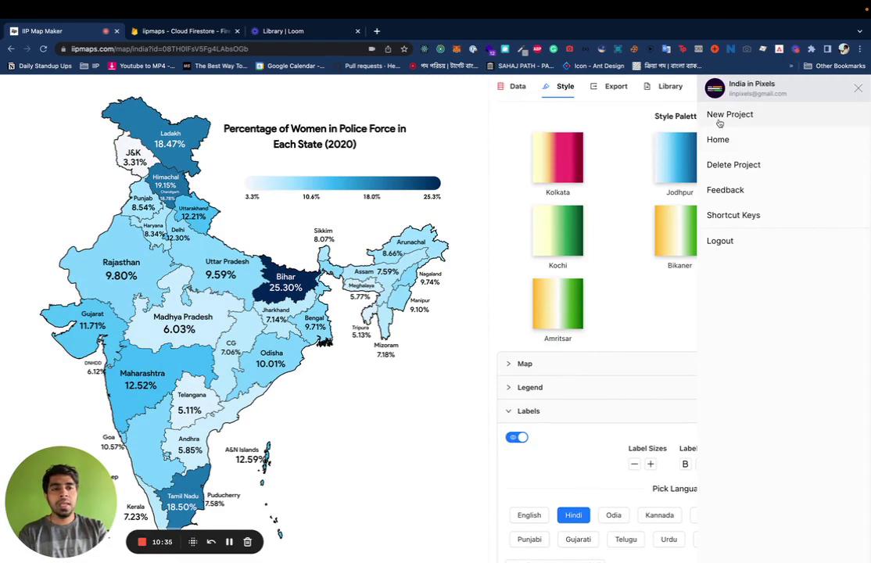
pyautogui.click(721, 117)
pyautogui.press('Return')
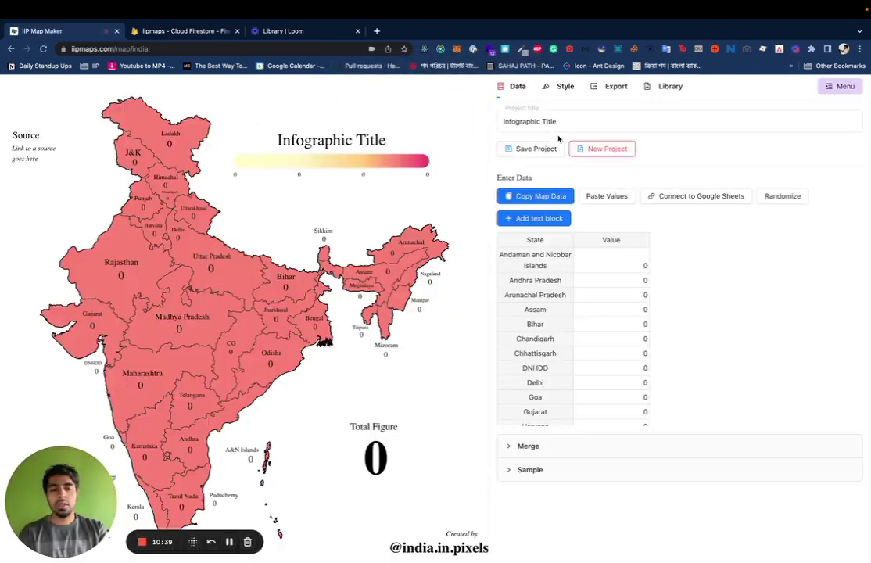
pyautogui.click(566, 87)
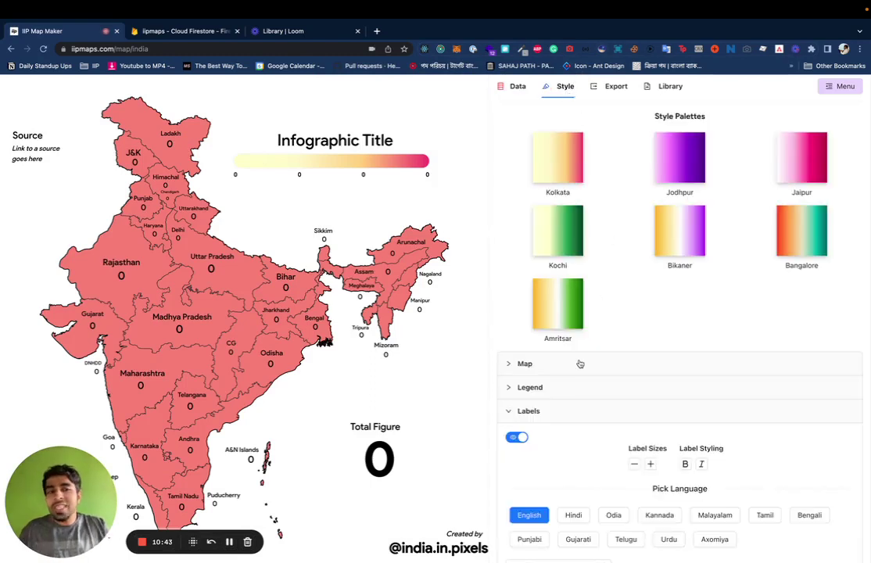
pyautogui.click(555, 312)
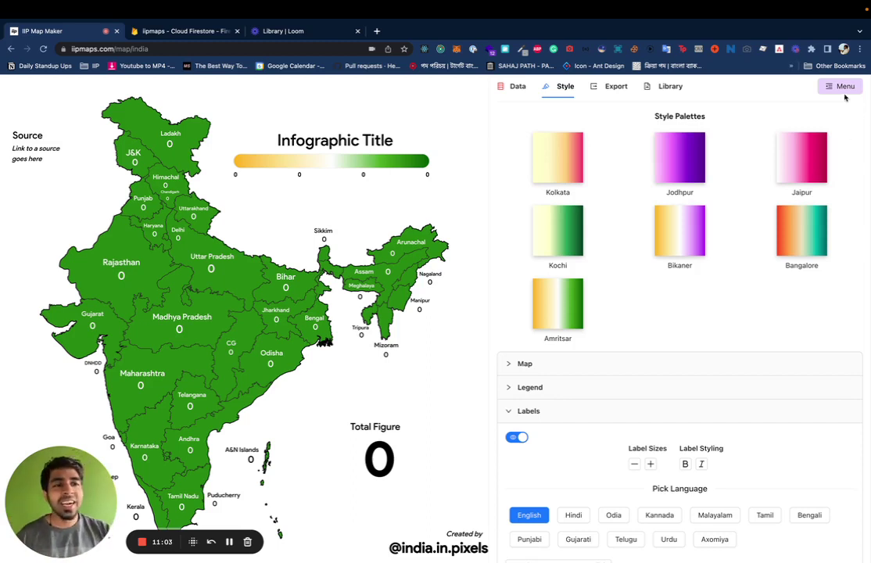
# - Look up the shortcut keys for undo, redo and locking the label direction, and return to the style palettes
pyautogui.click(514, 88)
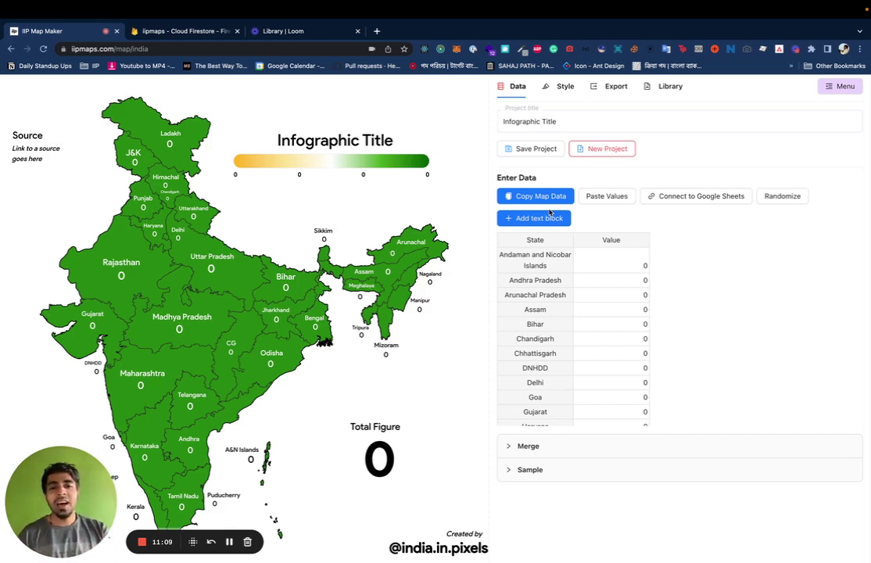
pyautogui.click(842, 85)
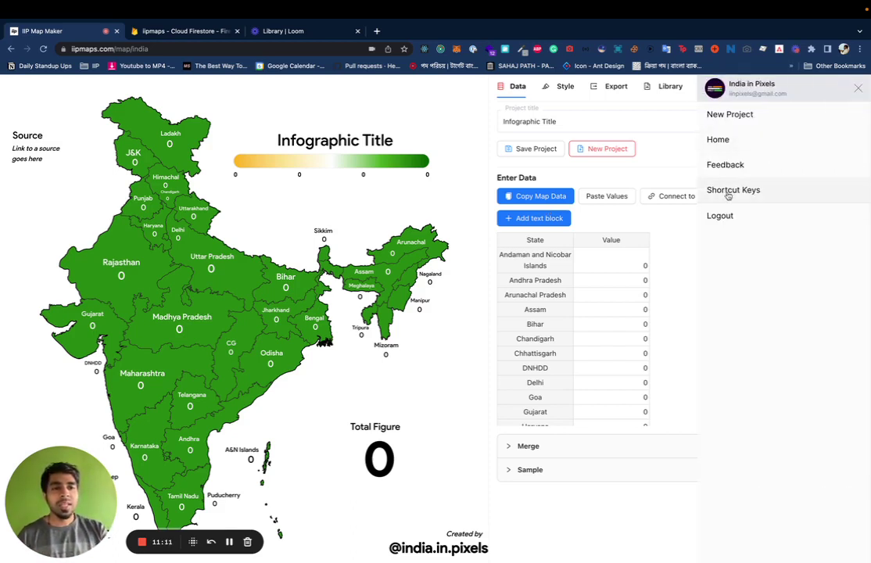
pyautogui.click(737, 192)
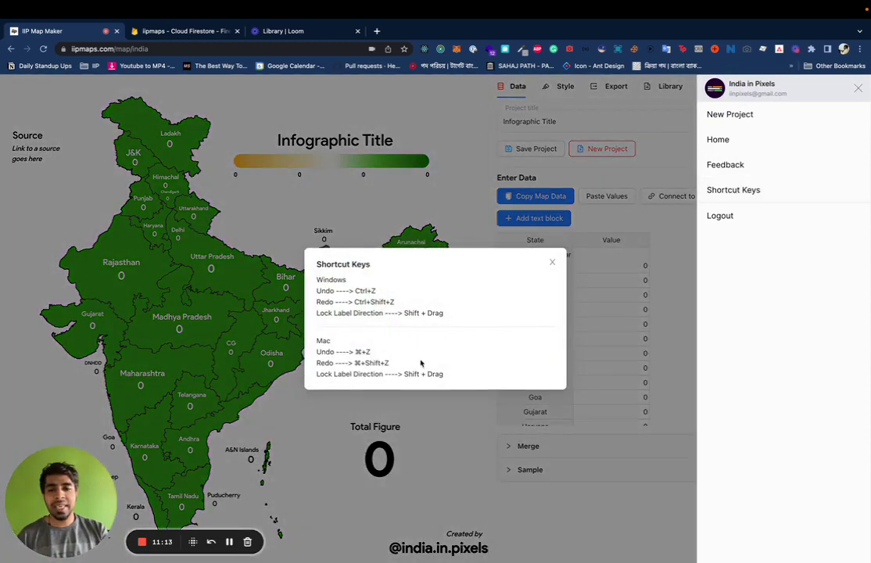
pyautogui.click(554, 261)
pyautogui.click(659, 174)
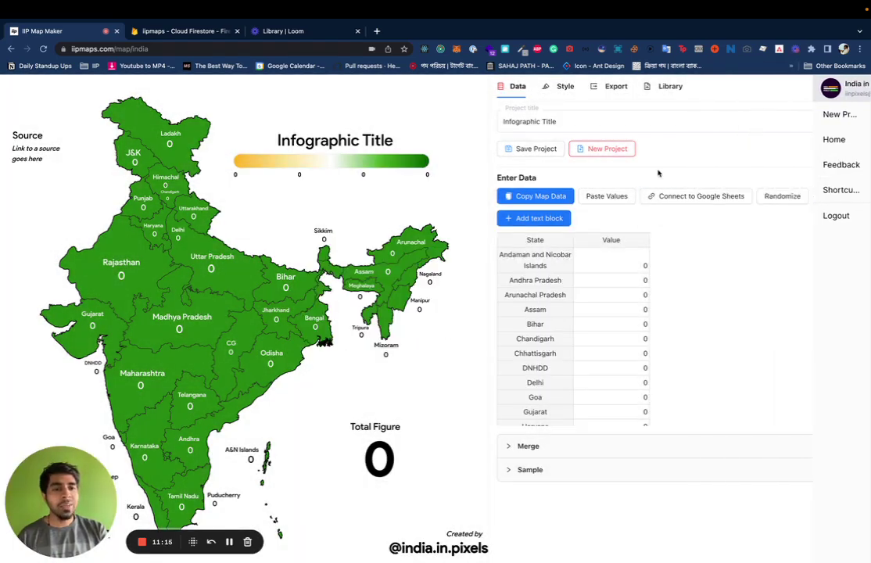
pyautogui.click(563, 94)
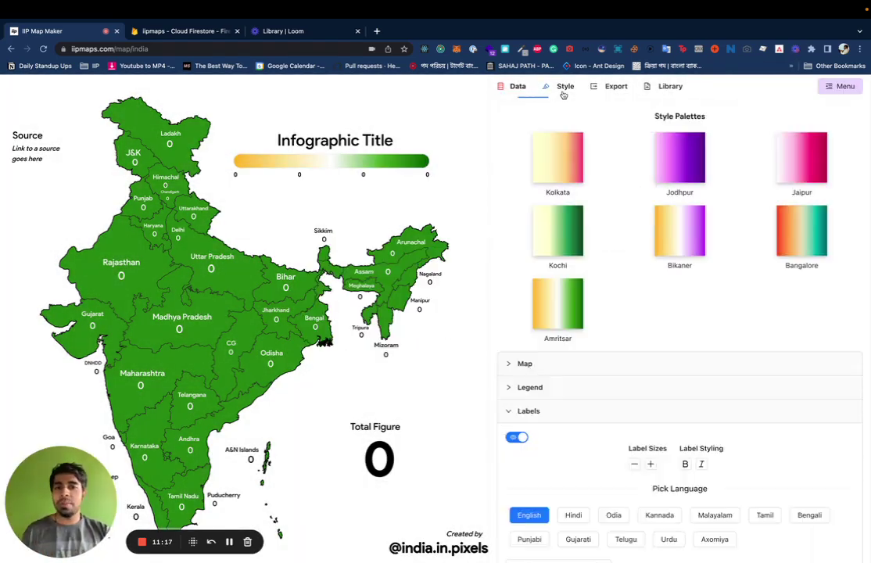